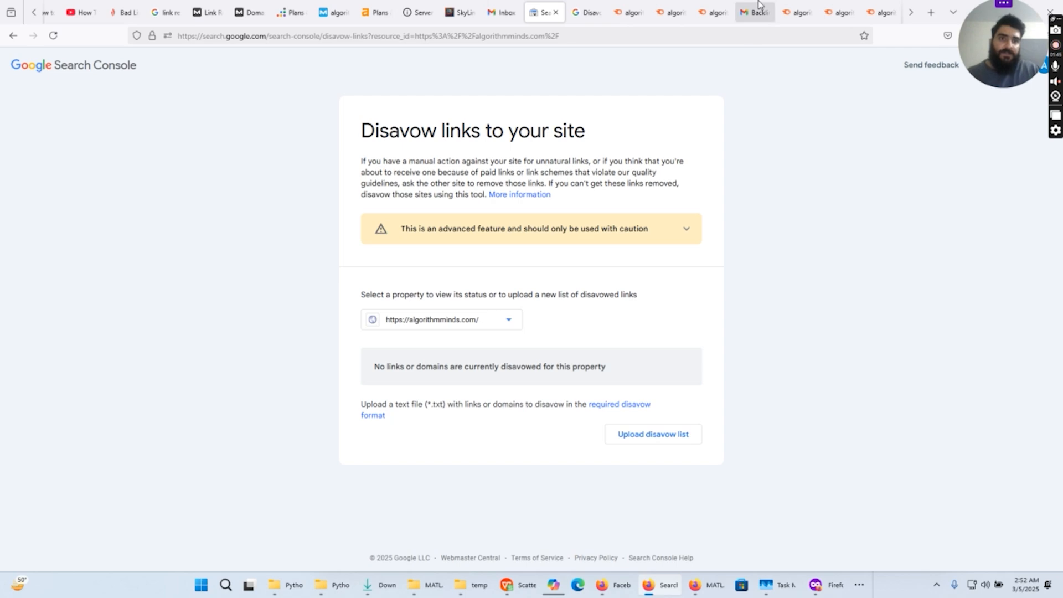
- Review the Semrush audit page and the Backlink Audit email's toxicity summary for algorithmminds.com
left_click(782, 5)
scroll(648, 186, "up", 5)
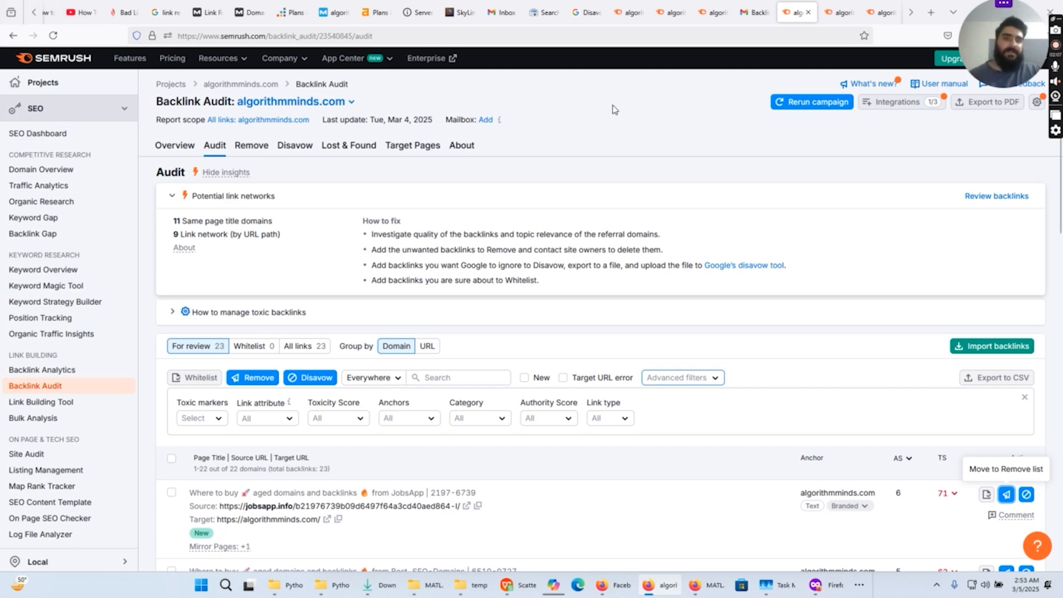
left_click(751, 12)
scroll(831, 182, "up", 4)
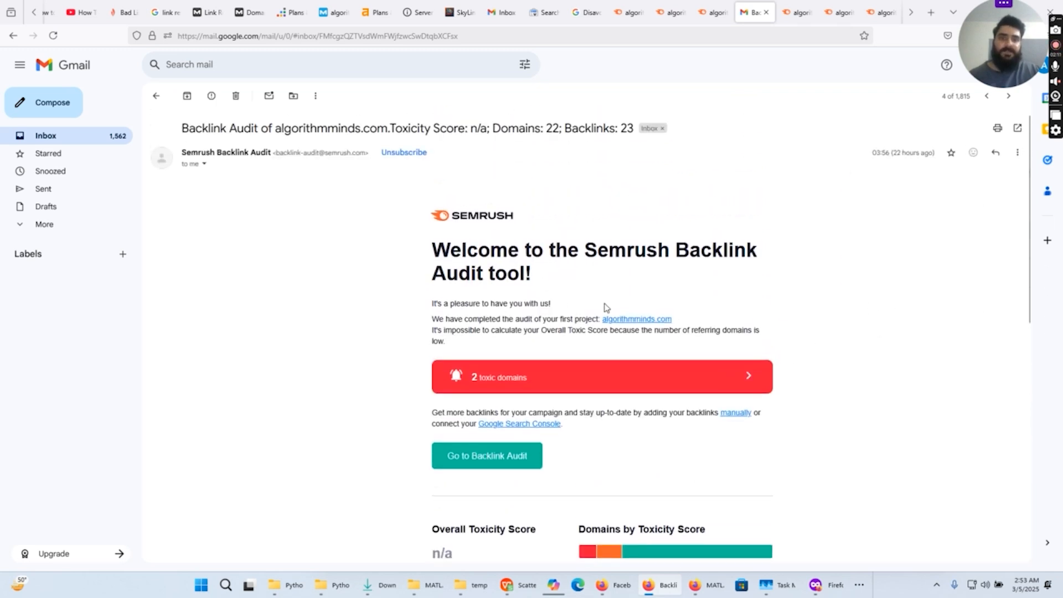
scroll(708, 309, "down", 1)
scroll(775, 284, "up", 1)
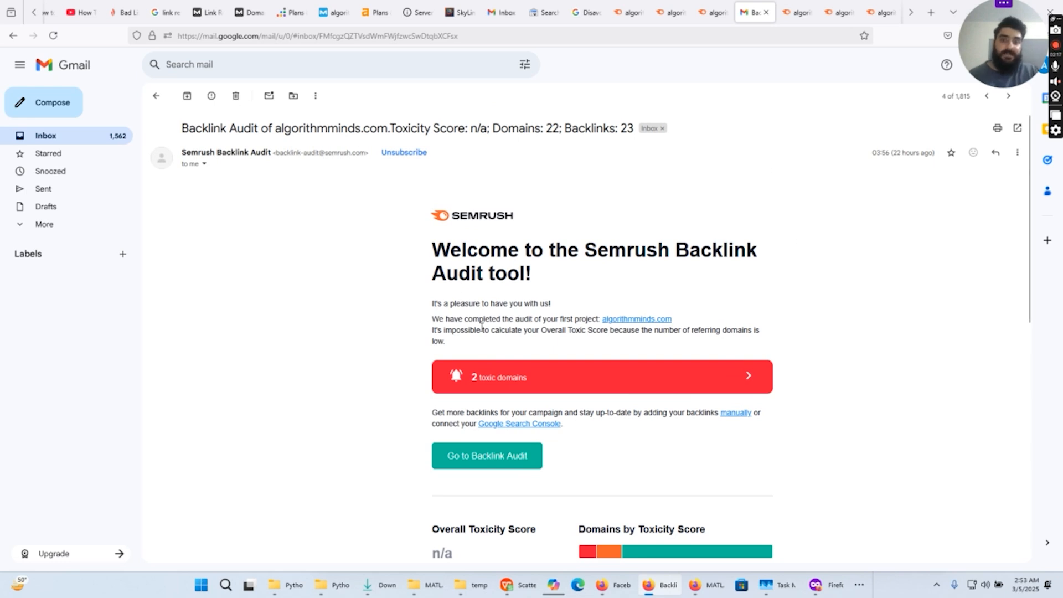
scroll(482, 327, "down", 2)
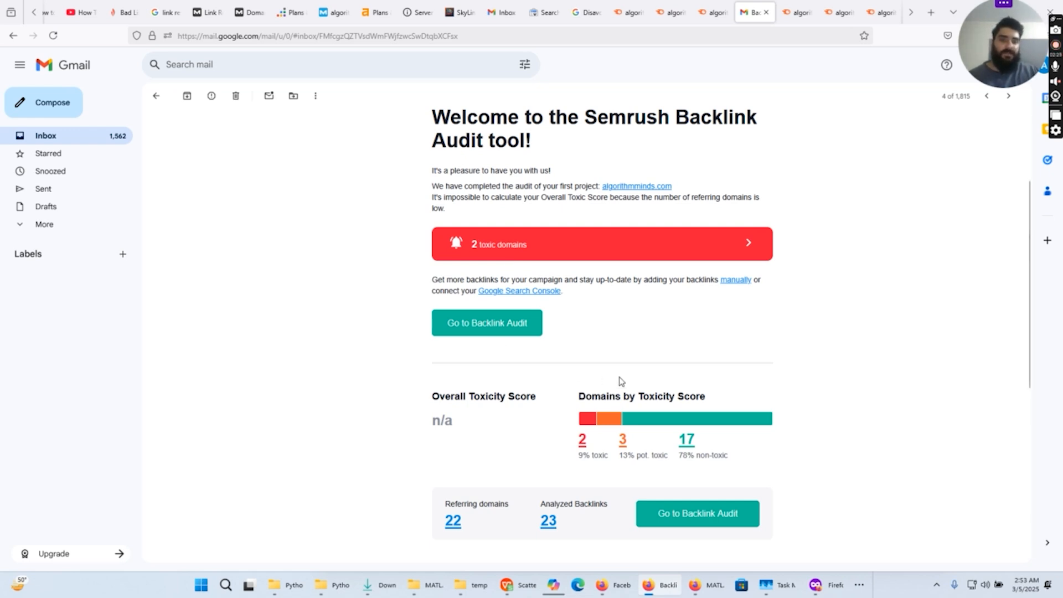
scroll(620, 388, "down", 1)
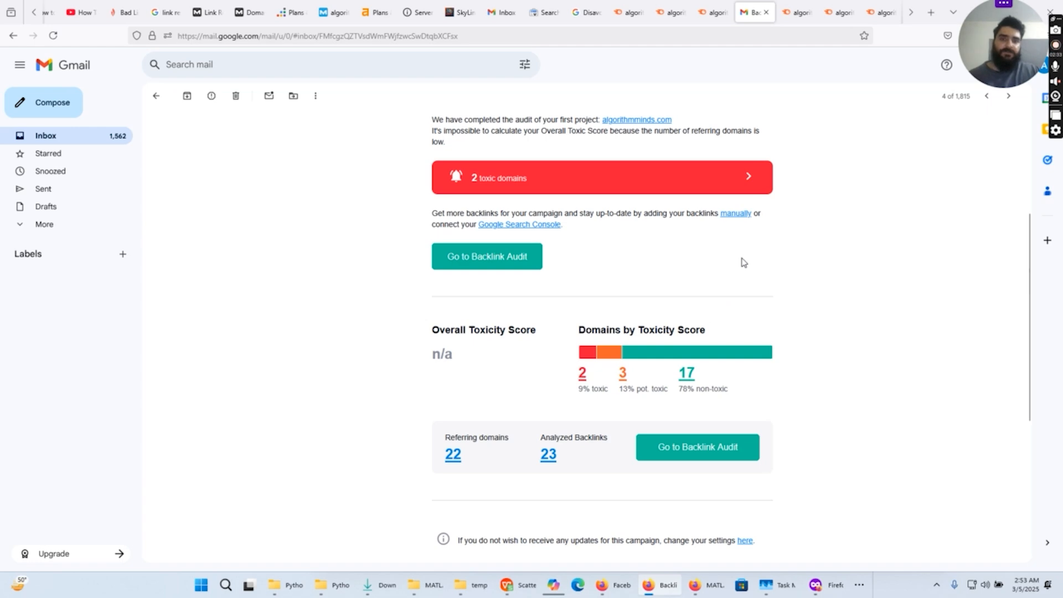
- Examine the source domains of the backlinks awaiting review in the Semrush Backlink Audit for algorithmminds.com
left_click(797, 12)
scroll(691, 293, "down", 3)
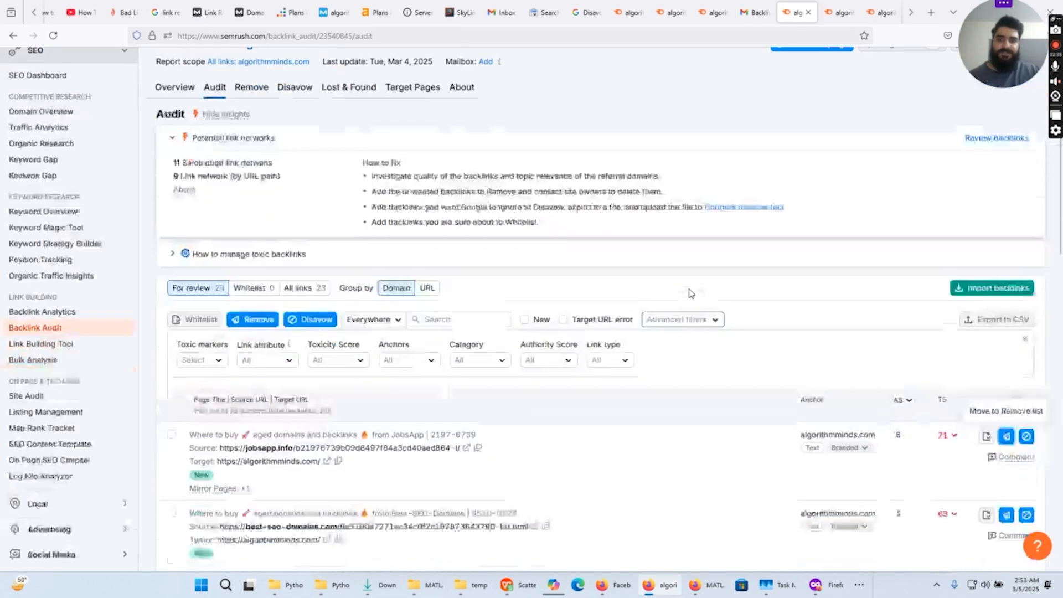
scroll(690, 291, "down", 2)
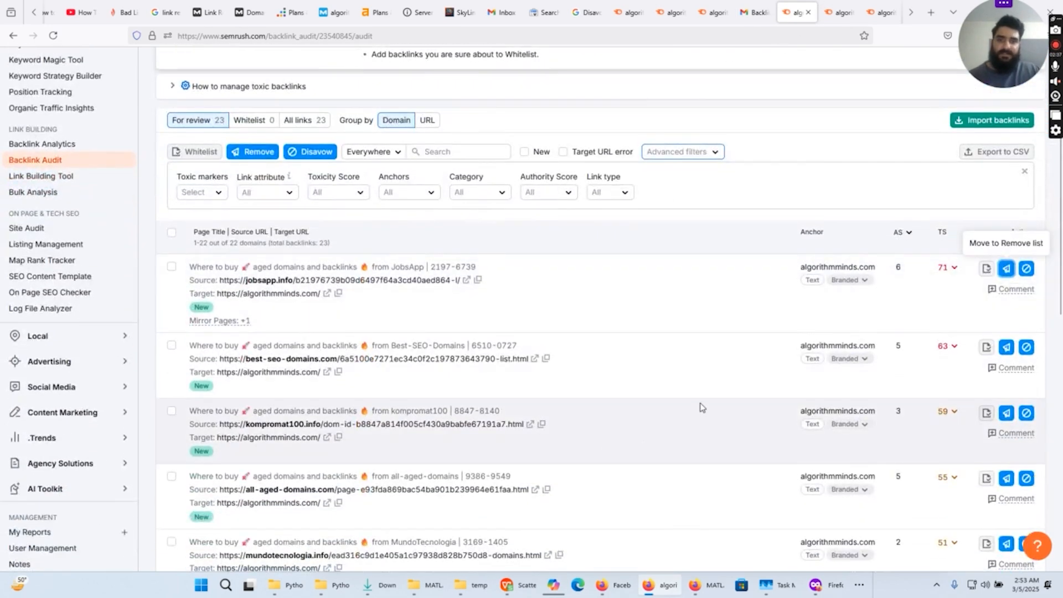
scroll(703, 413, "down", 2)
scroll(527, 326, "down", 2)
scroll(632, 299, "up", 2)
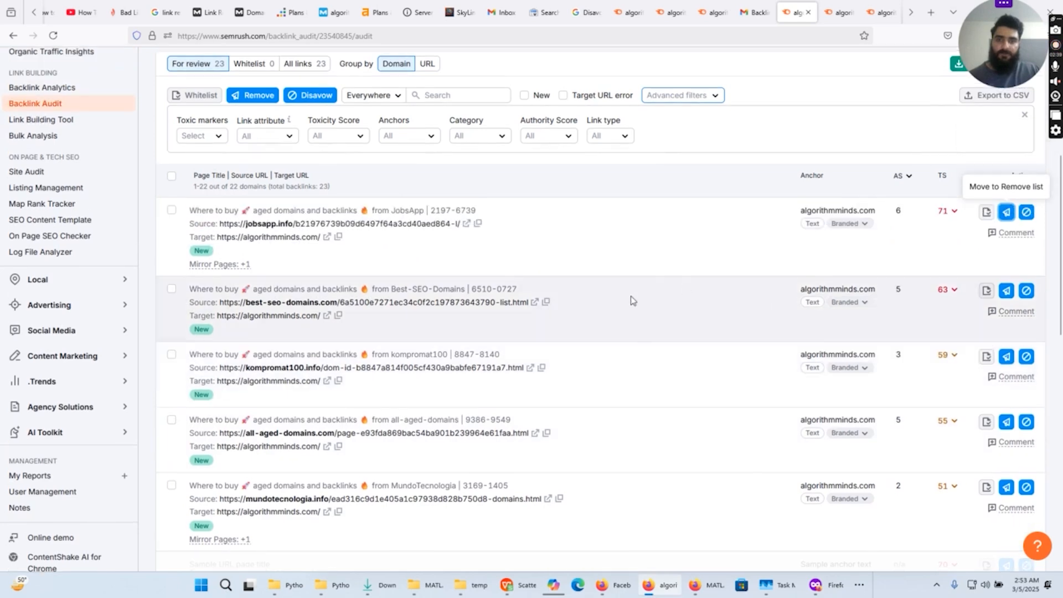
scroll(697, 357, "up", 6)
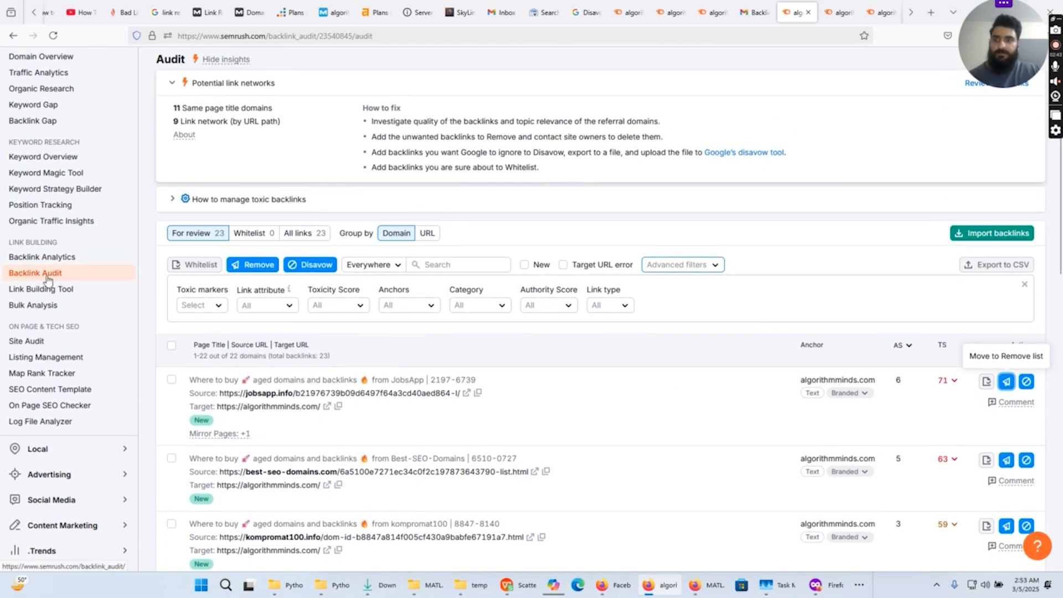
scroll(667, 419, "down", 2)
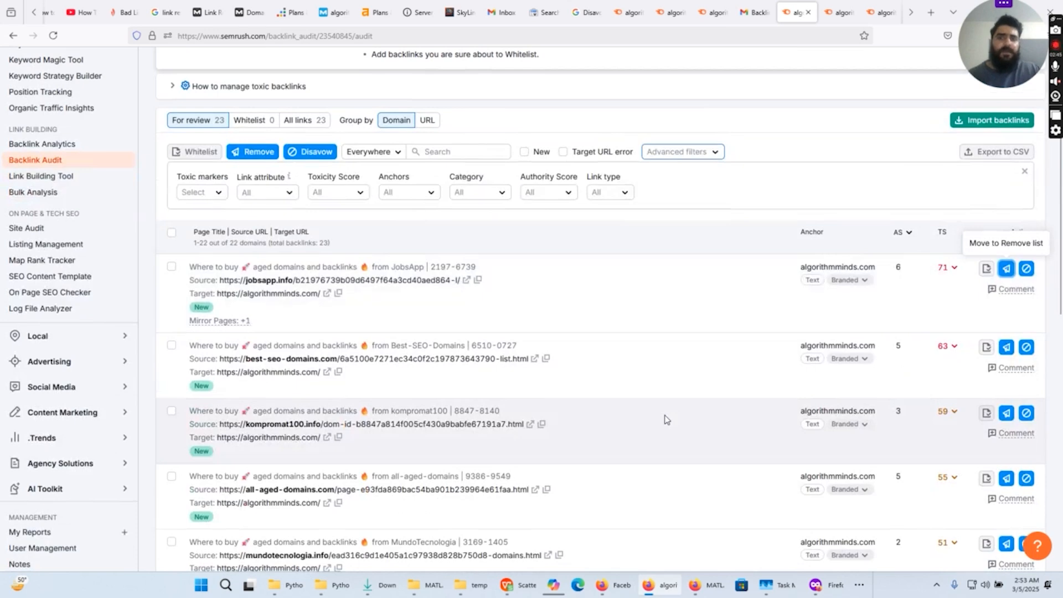
scroll(667, 419, "down", 2)
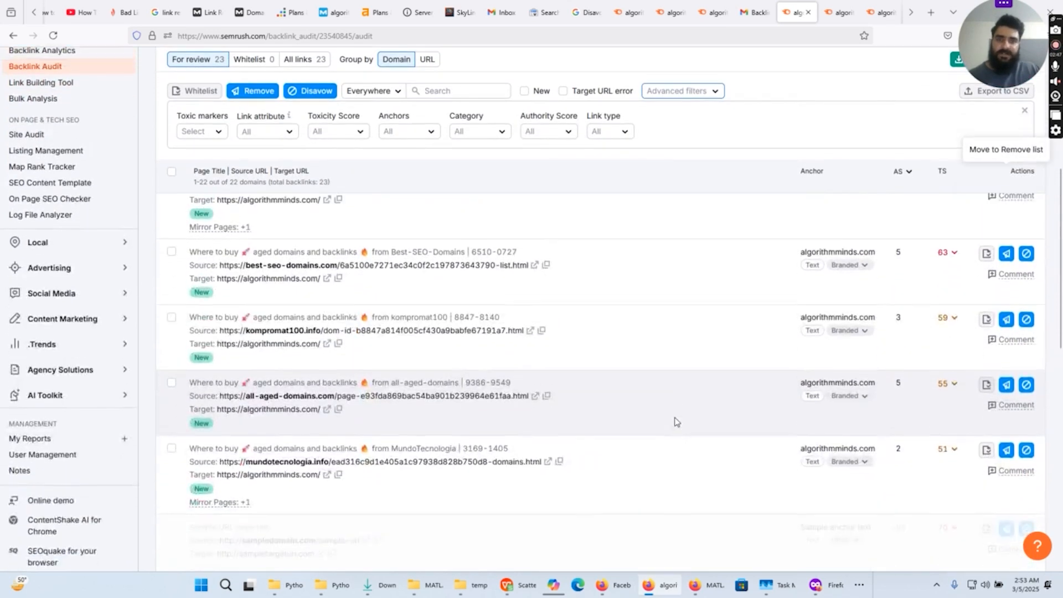
scroll(676, 421, "up", 2)
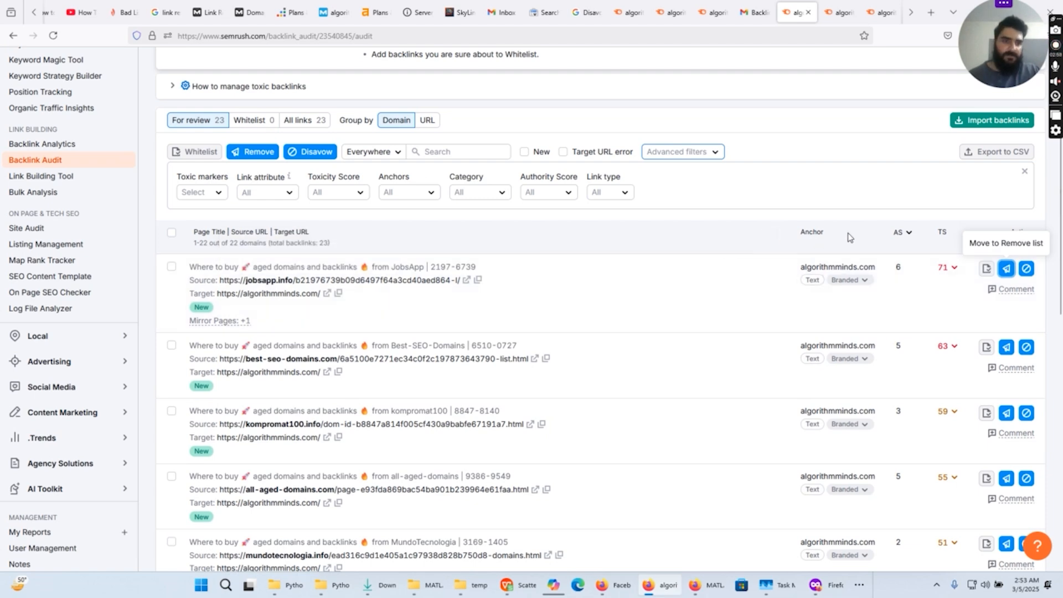
- Compare the authority scores and toxicity scores of the backlinks listed for review
mouse_move(904, 235)
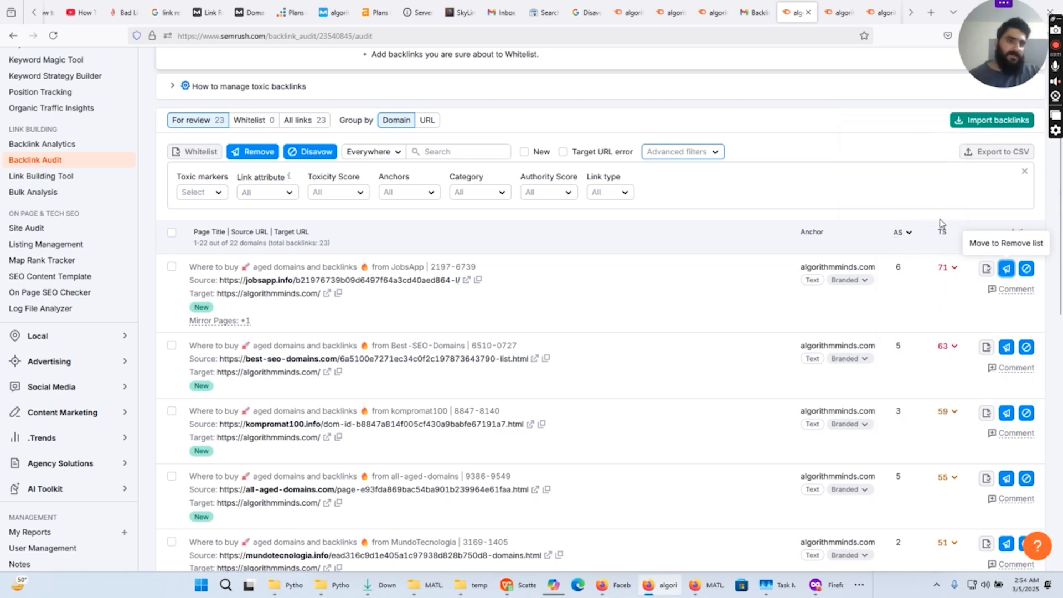
mouse_move(946, 235)
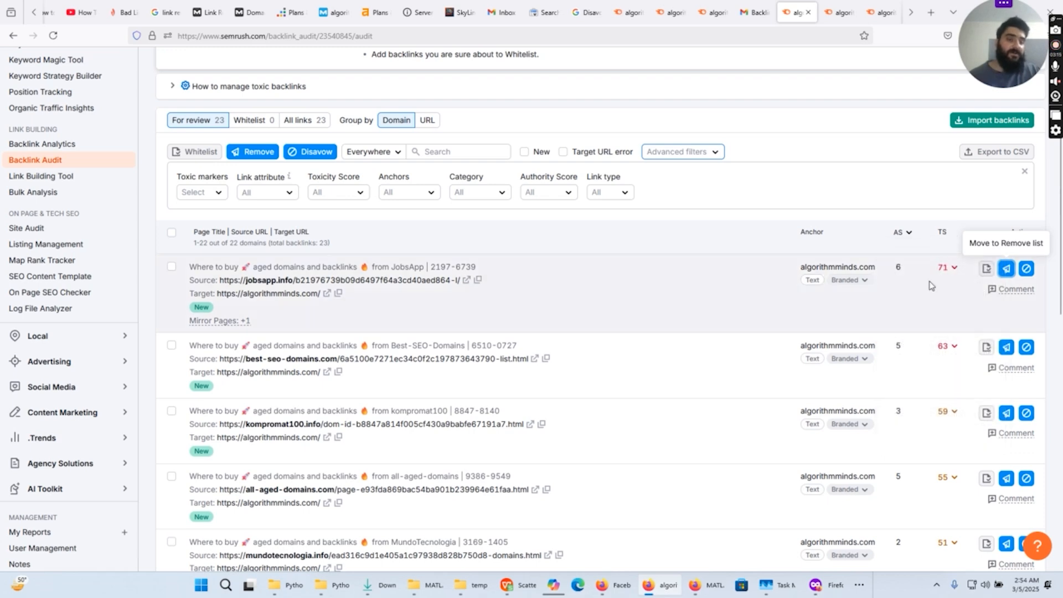
scroll(926, 294, "down", 2)
scroll(926, 246, "up", 2)
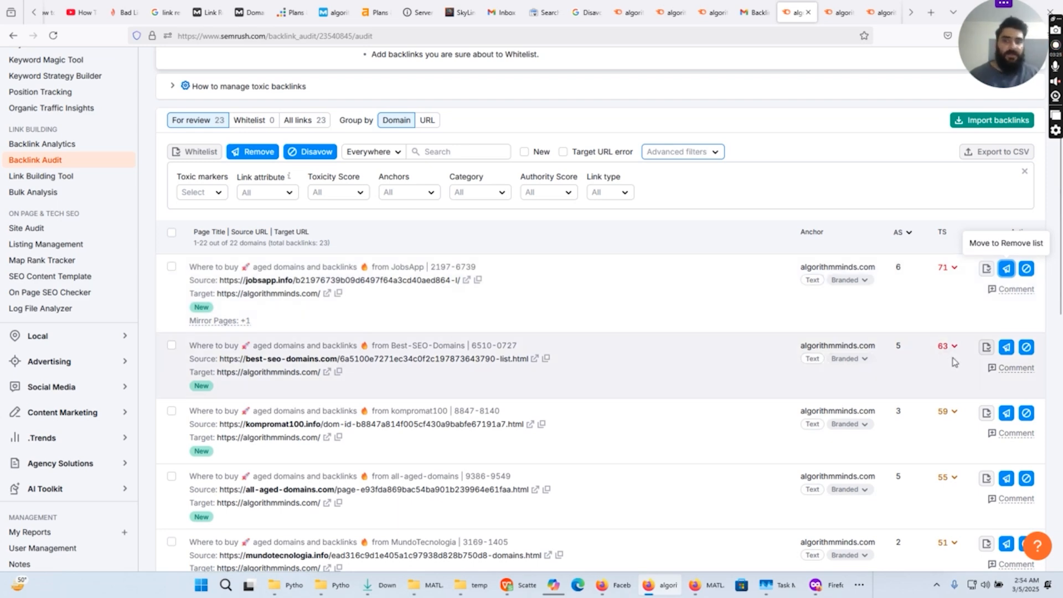
scroll(953, 366, "down", 1)
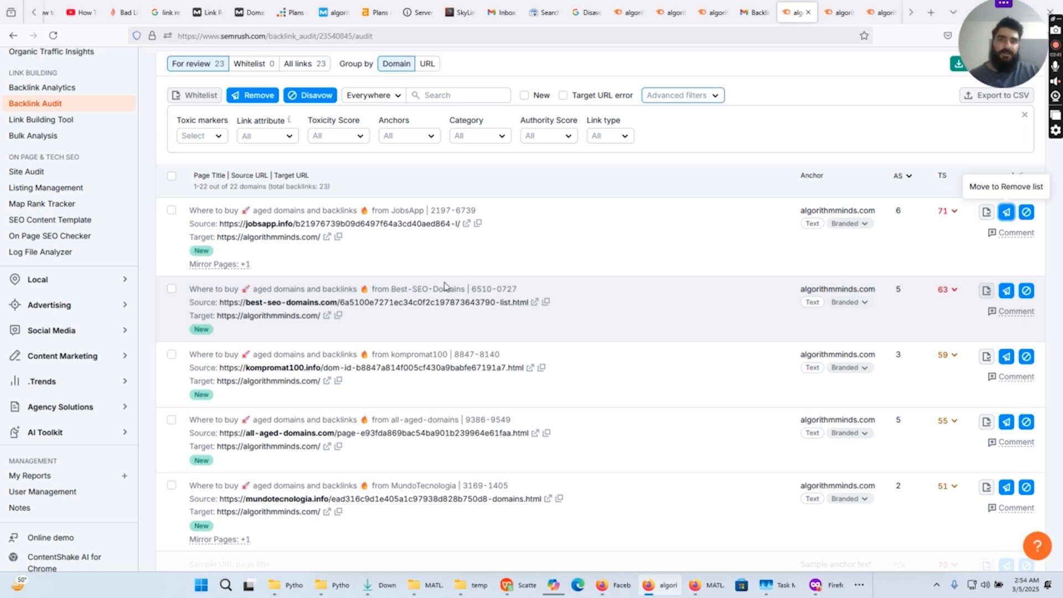
- In File Explorer, create a text document named links in the temp post folder and open it in Notepad
left_click(543, 13)
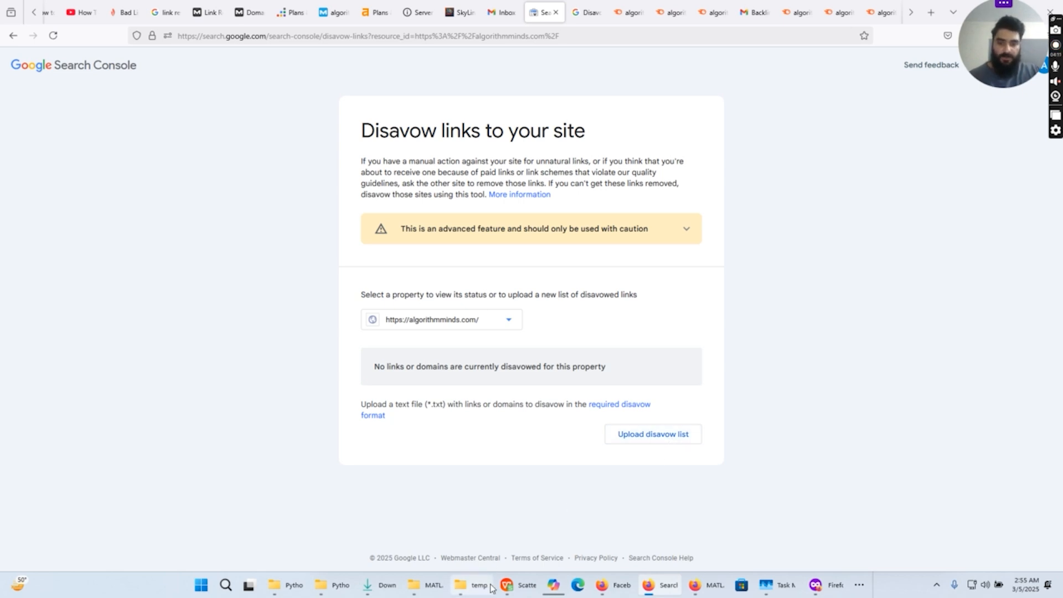
left_click(471, 586)
right_click(433, 301)
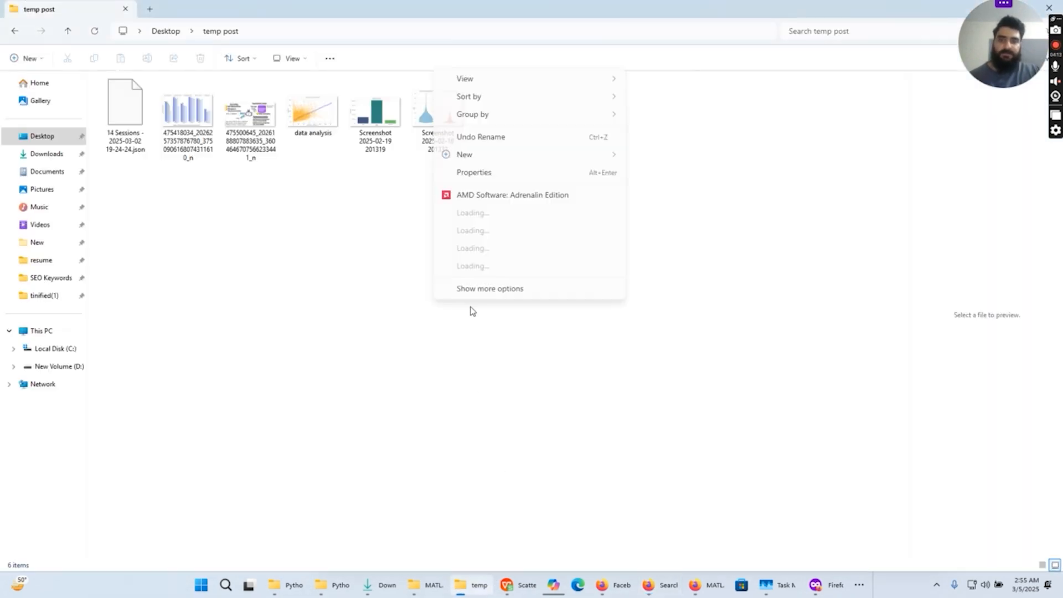
mouse_move(565, 211)
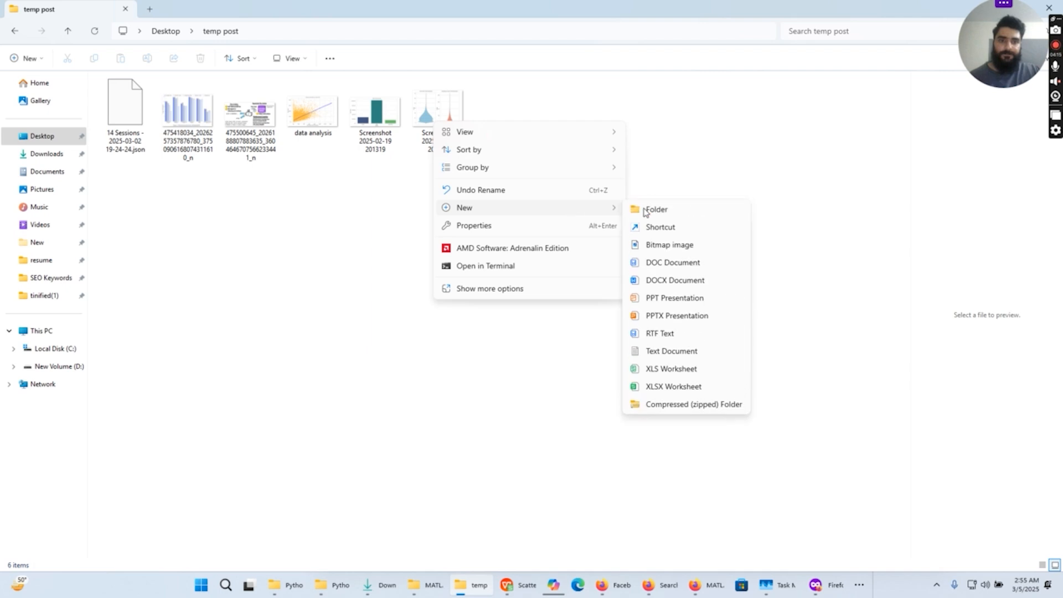
left_click(668, 350)
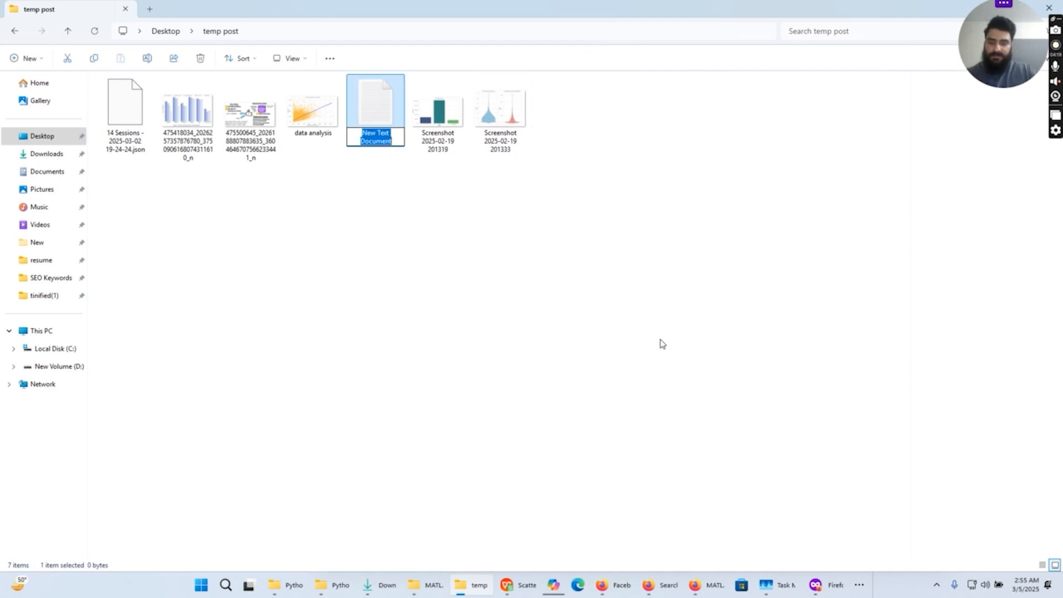
type("links")
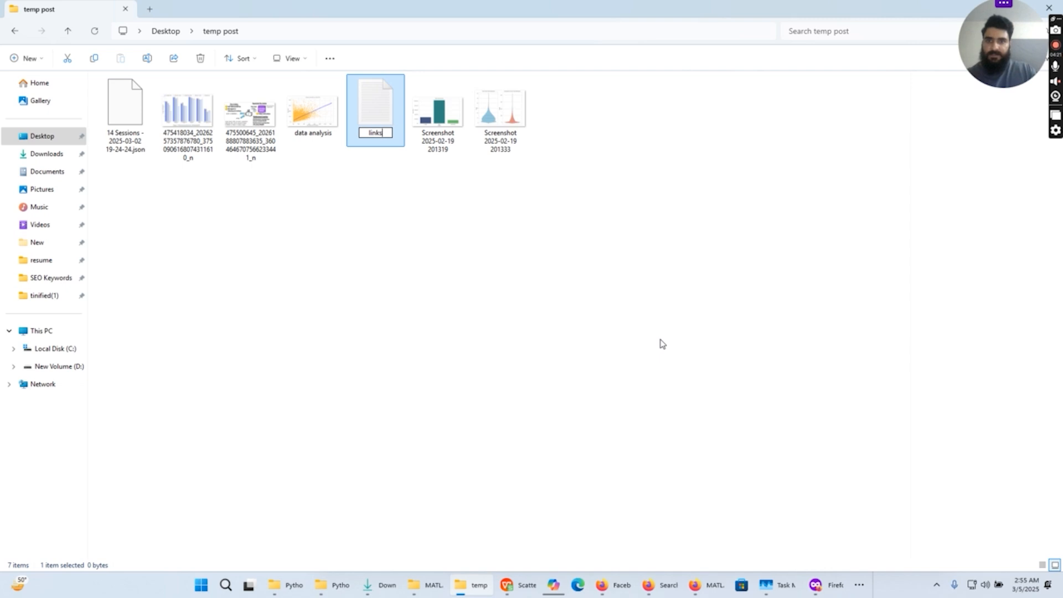
key("Return")
double_click(378, 114)
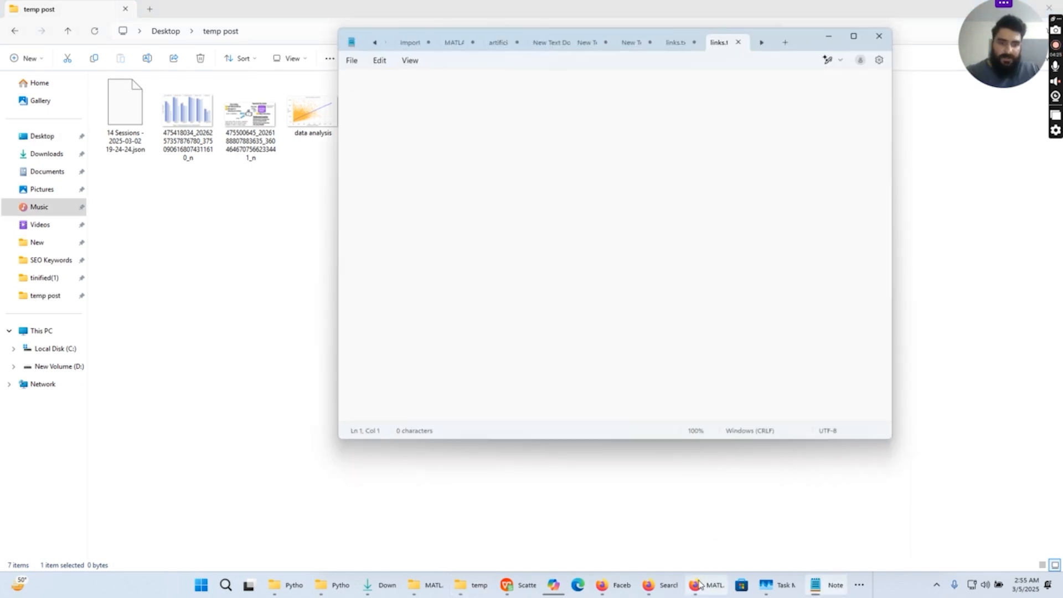
- Switch to Firefox and read the Search Console Help guidance on disavowing links, including the link file format rules
left_click(666, 588)
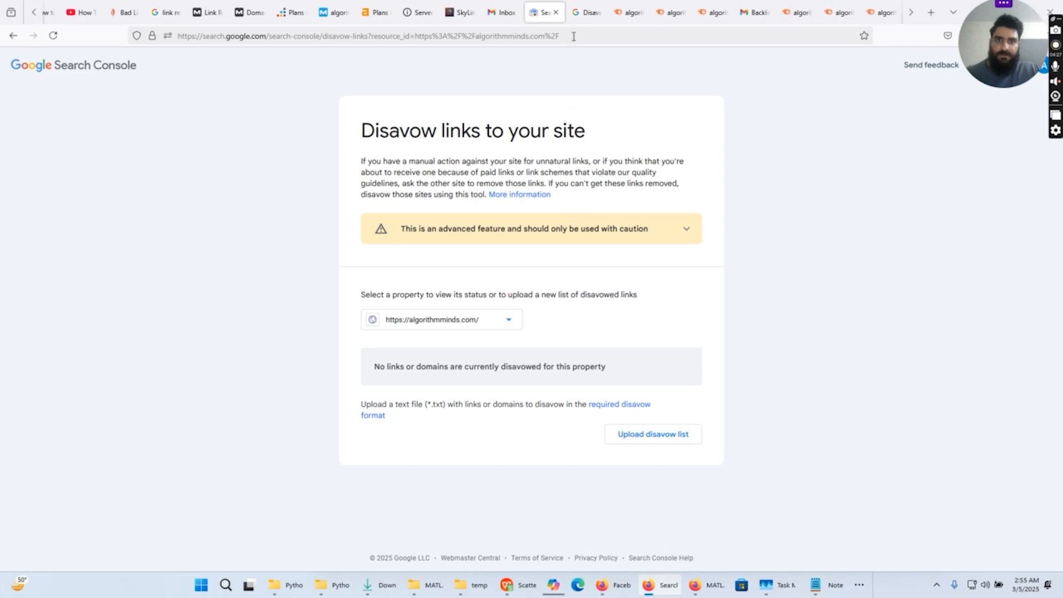
left_click(581, 16)
scroll(482, 322, "up", 10)
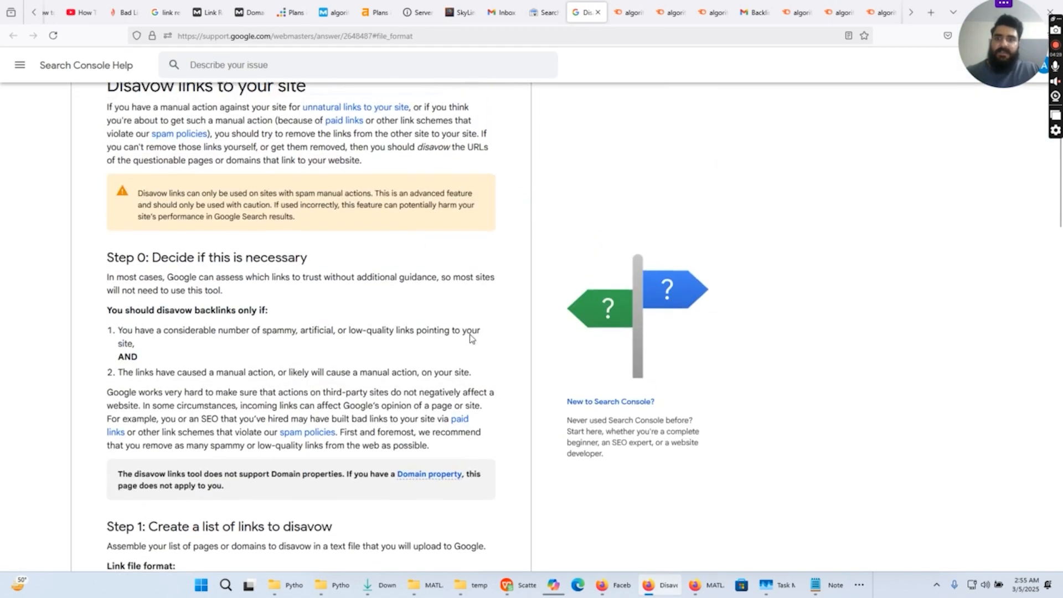
scroll(498, 322, "down", 5)
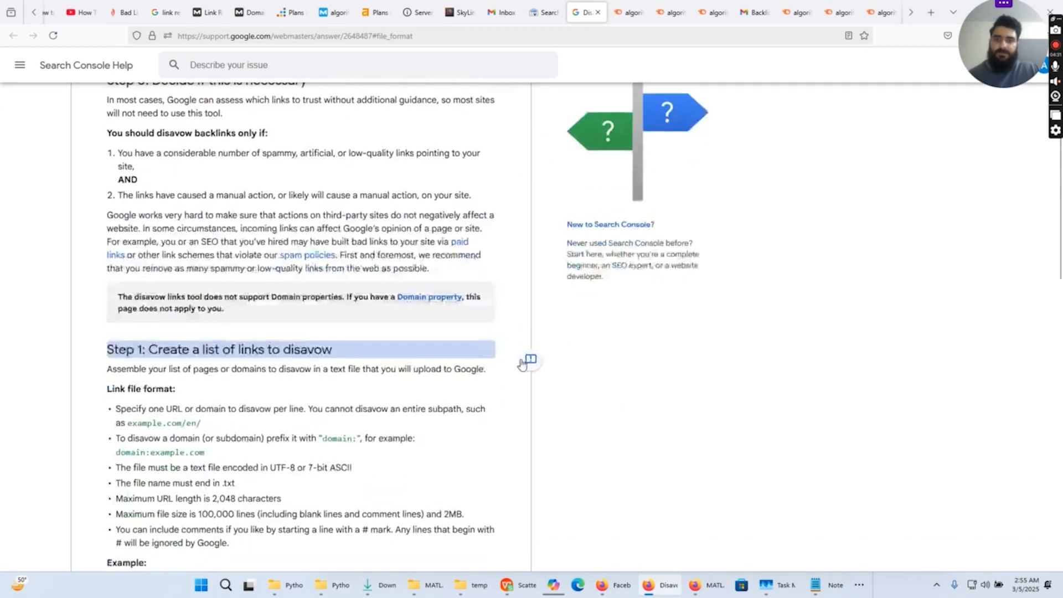
scroll(512, 354, "down", 2)
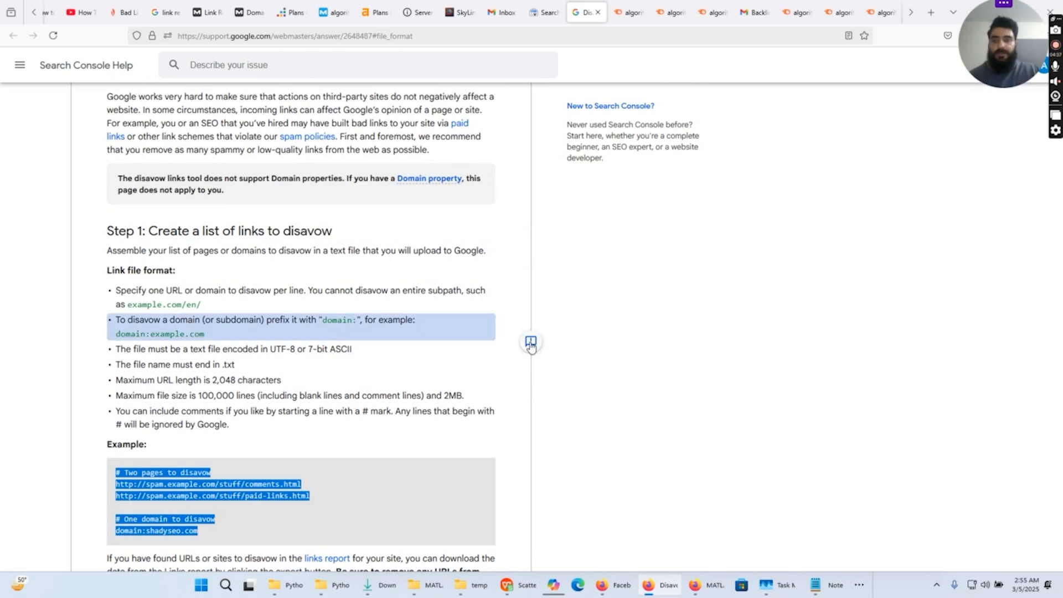
scroll(530, 345, "down", 3)
left_click(493, 368)
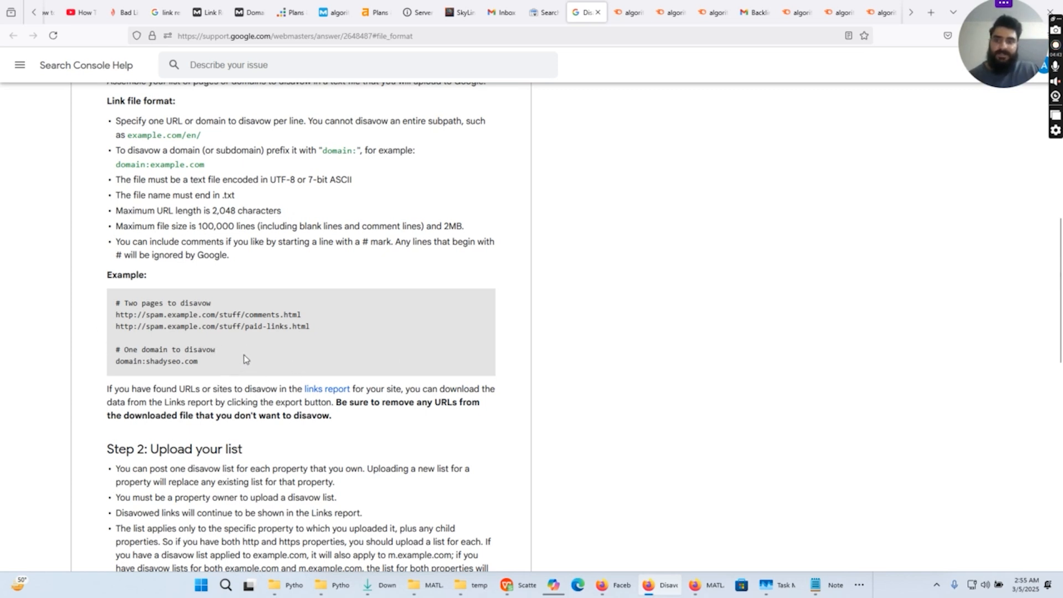
- Examine how the example disavow list writes full page URLs and a whole domain with the domain: prefix
scroll(244, 359, "down", 1)
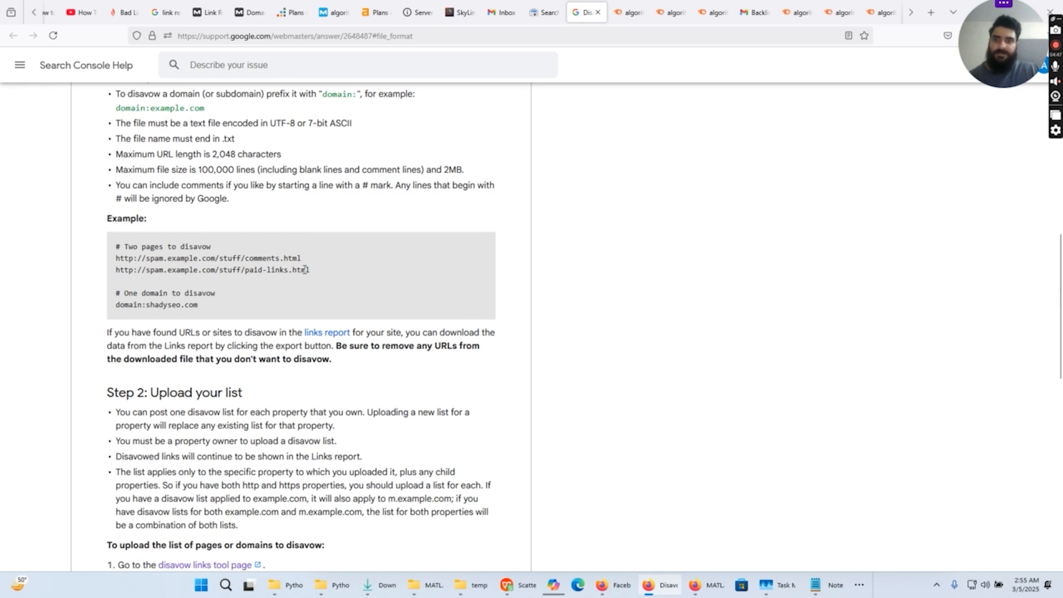
left_click_drag(309, 269, 115, 270)
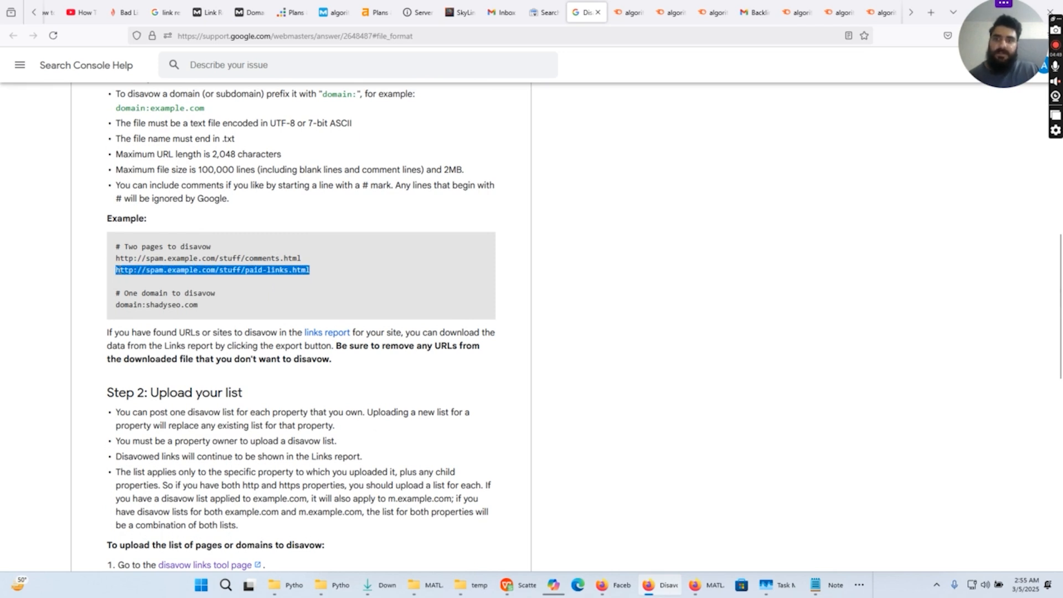
triple_click(131, 270)
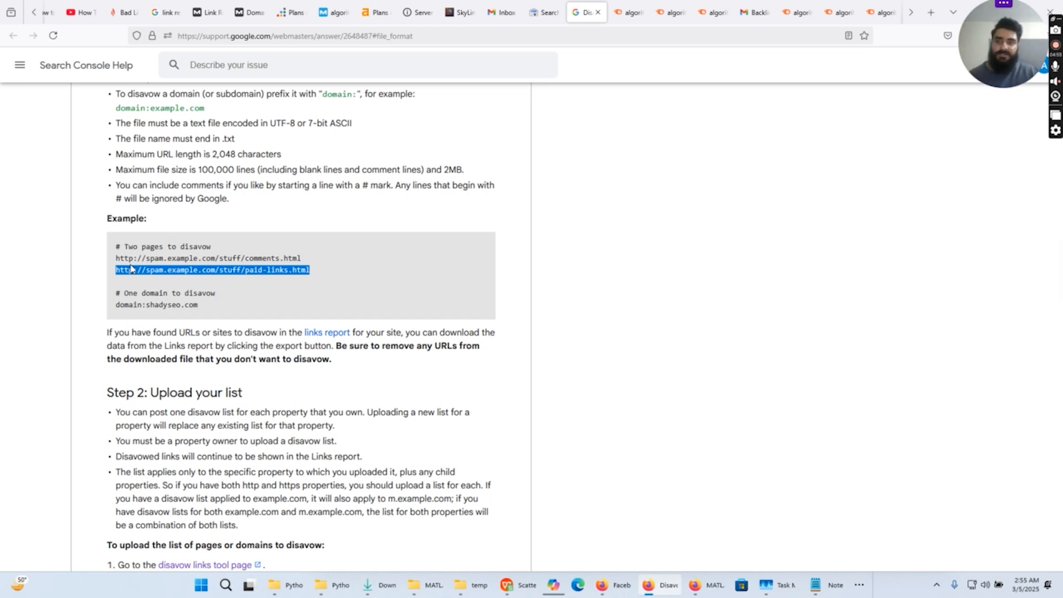
scroll(133, 273, "down", 1)
scroll(166, 270, "up", 1)
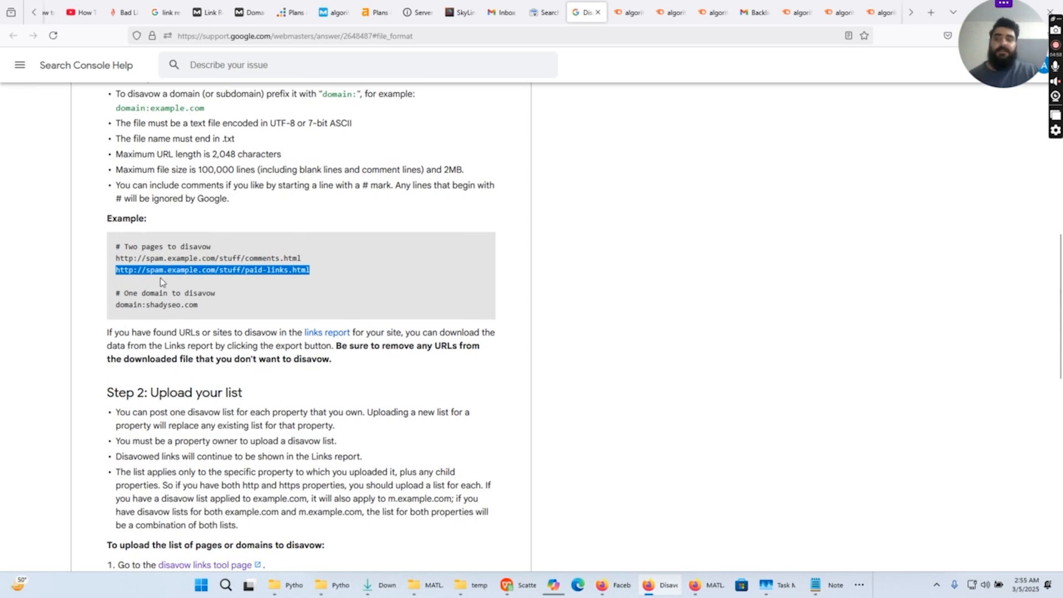
scroll(161, 278, "down", 1)
double_click(153, 247)
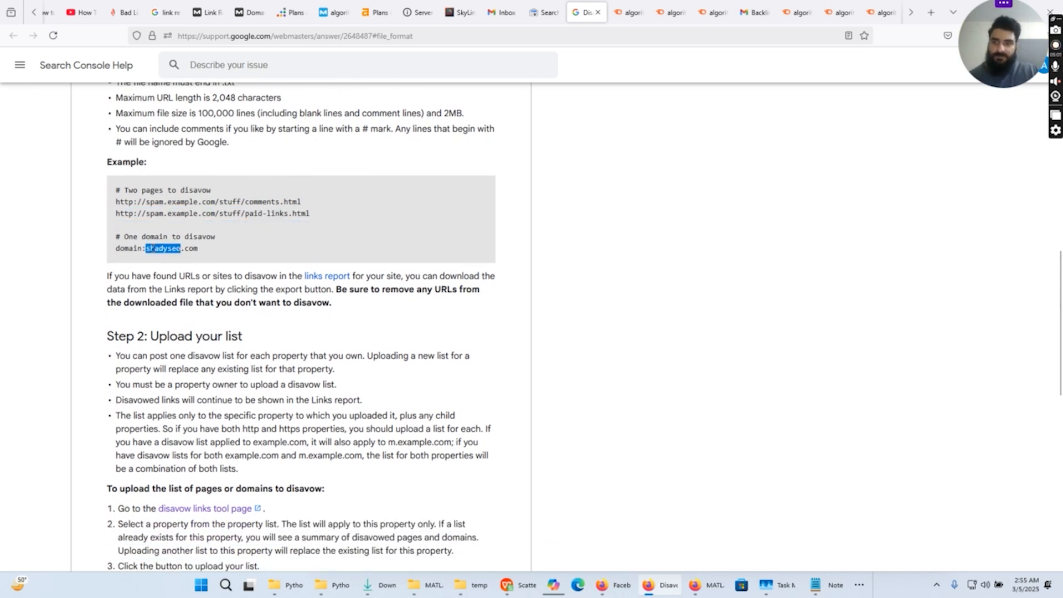
double_click(139, 250)
left_click(145, 252)
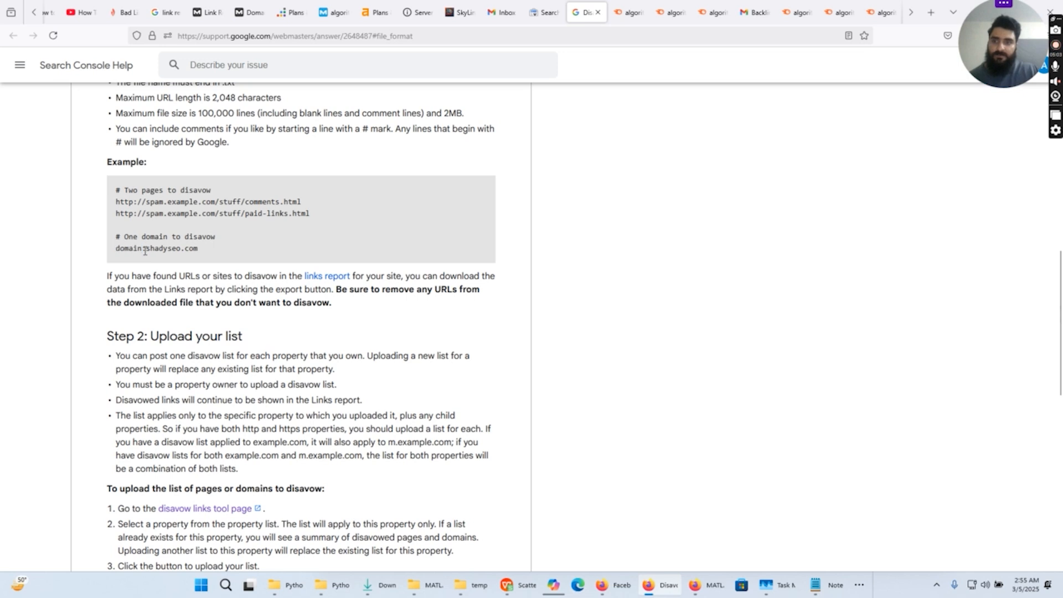
double_click(145, 252)
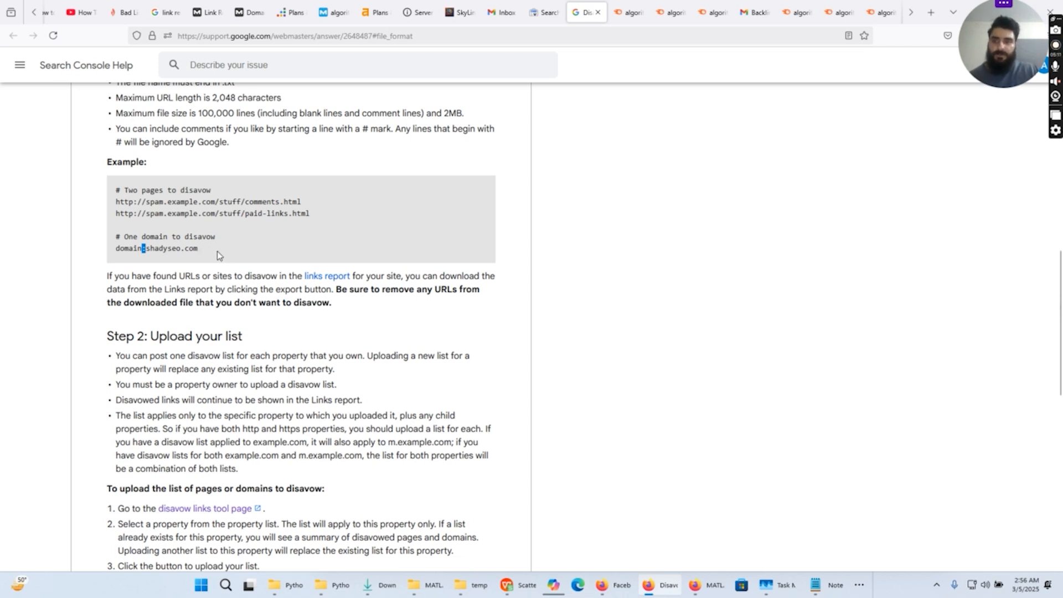
- Copy the full example disavow list from the help page into the empty links file in Notepad
left_click_drag(211, 251, 117, 191)
key("ctrl+c")
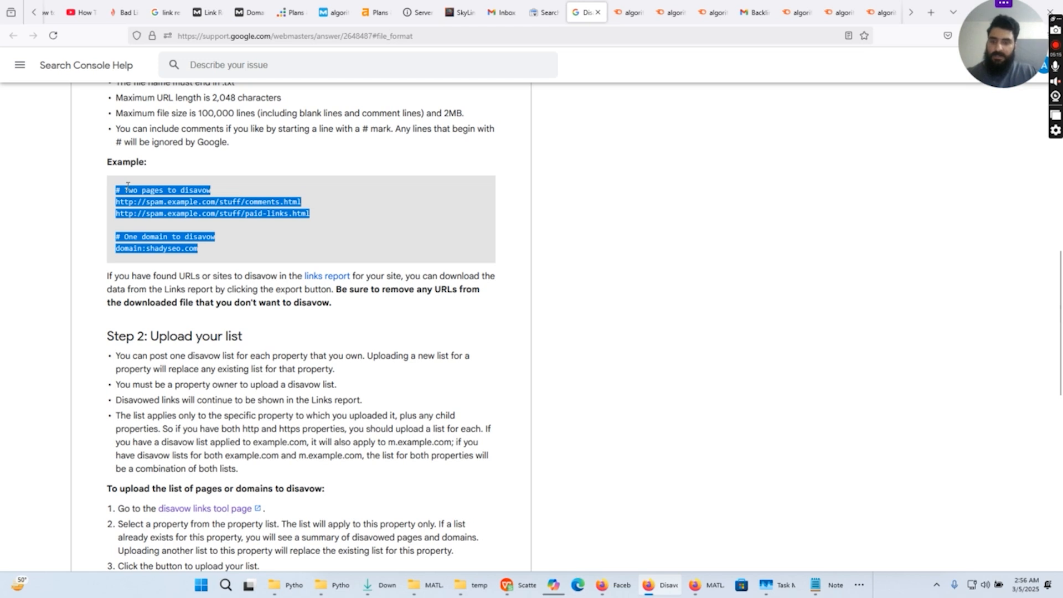
left_click(815, 586)
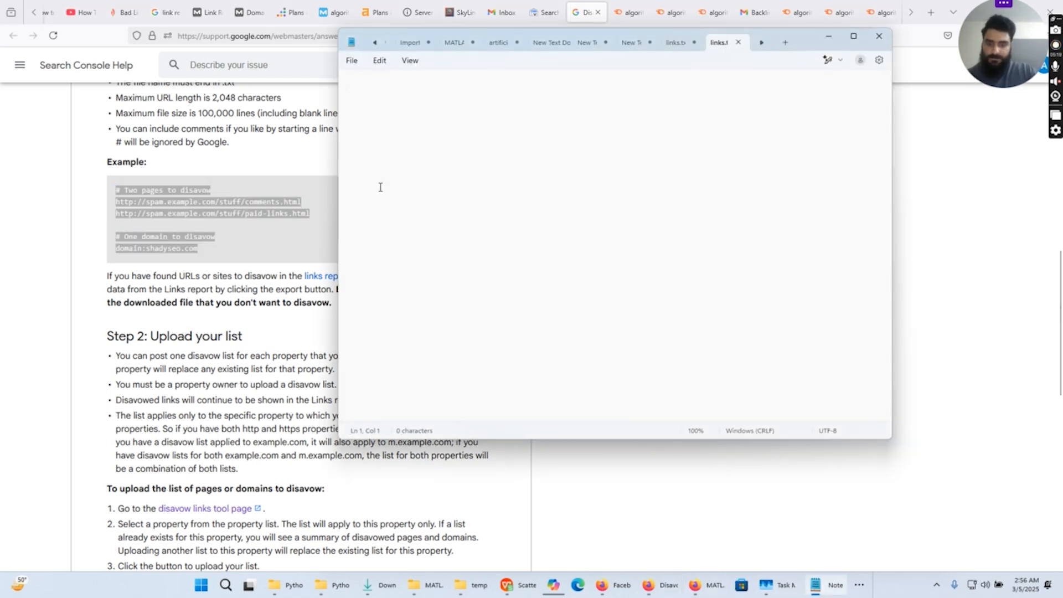
key("ctrl+v")
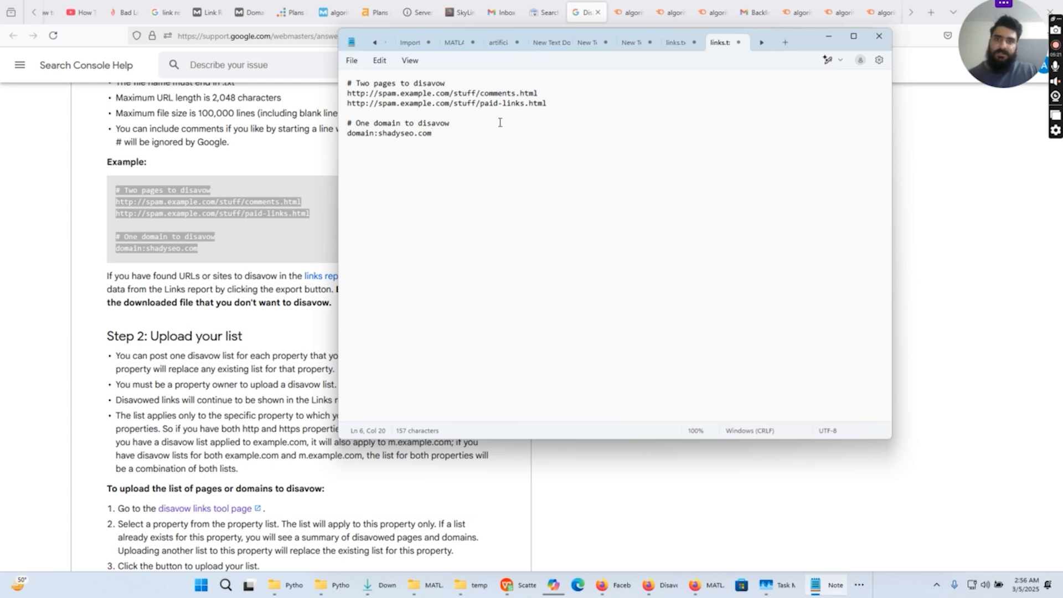
triple_click(360, 93)
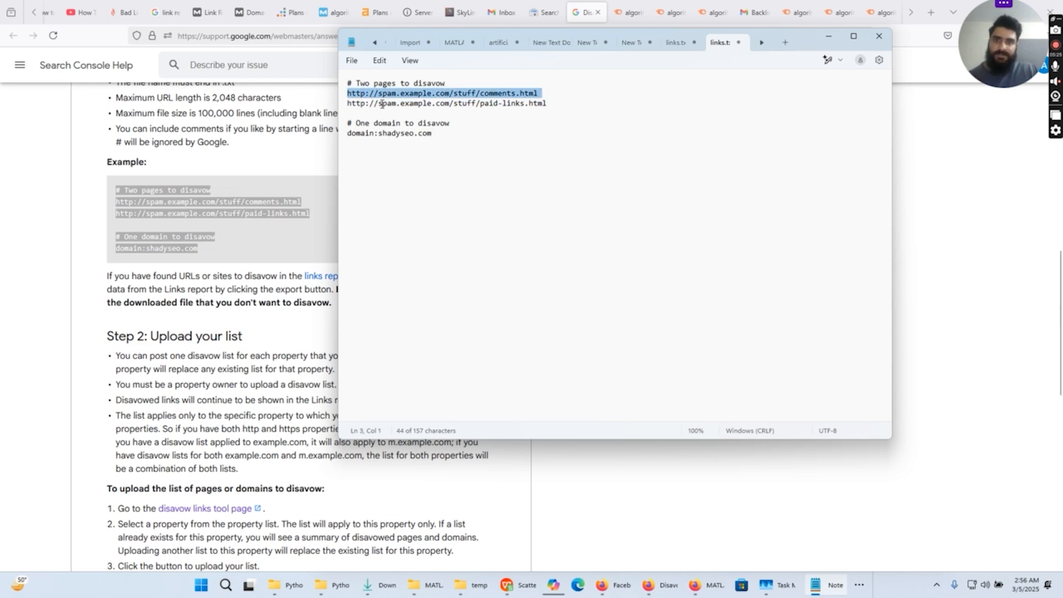
triple_click(382, 104)
left_click(379, 135)
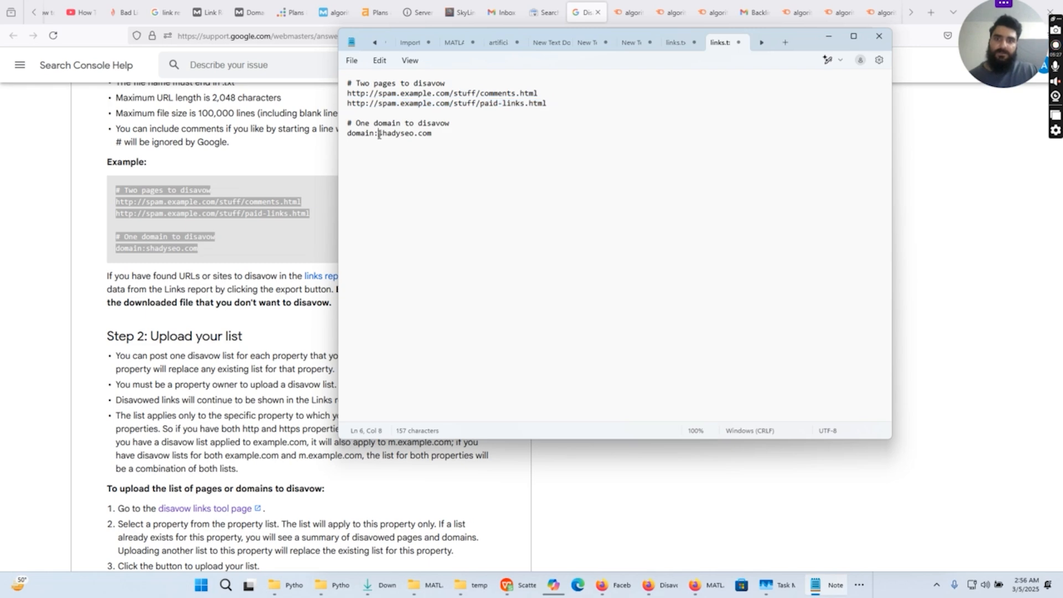
triple_click(379, 135)
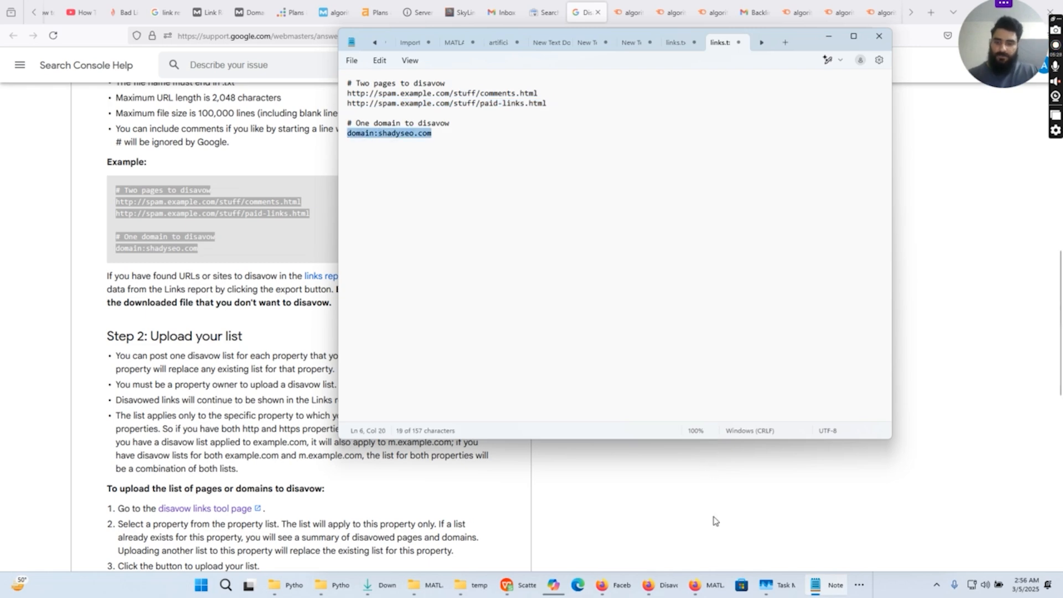
- Switch to Firefox and bring up the Semrush Backlink Audit list of algorithmminds.com backlinks for review
left_click(806, 517)
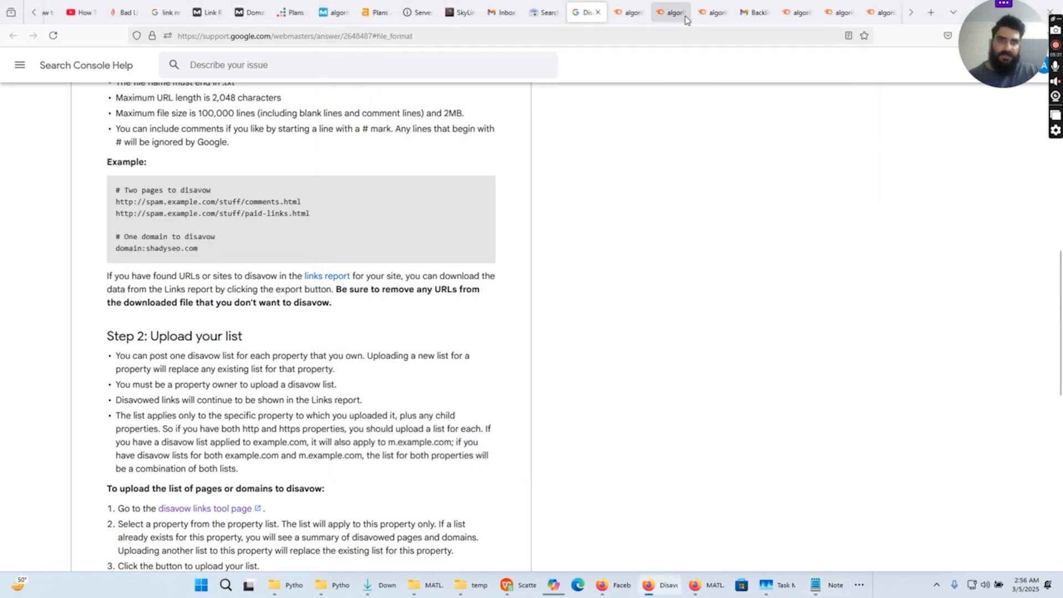
left_click(630, 12)
scroll(625, 304, "down", 3)
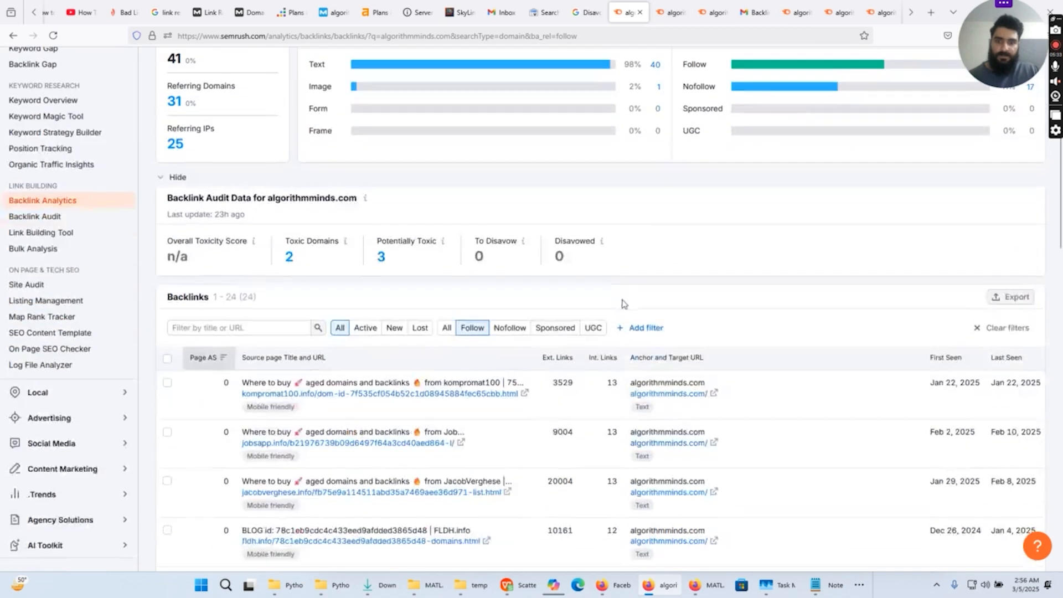
scroll(625, 304, "down", 2)
left_click(668, 13)
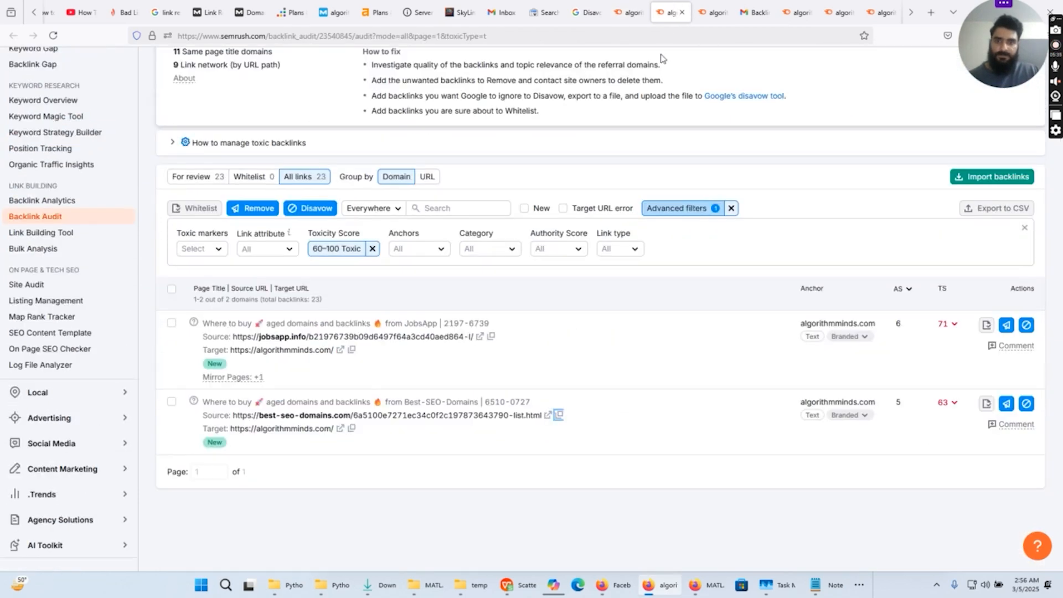
left_click(714, 12)
left_click(786, 9)
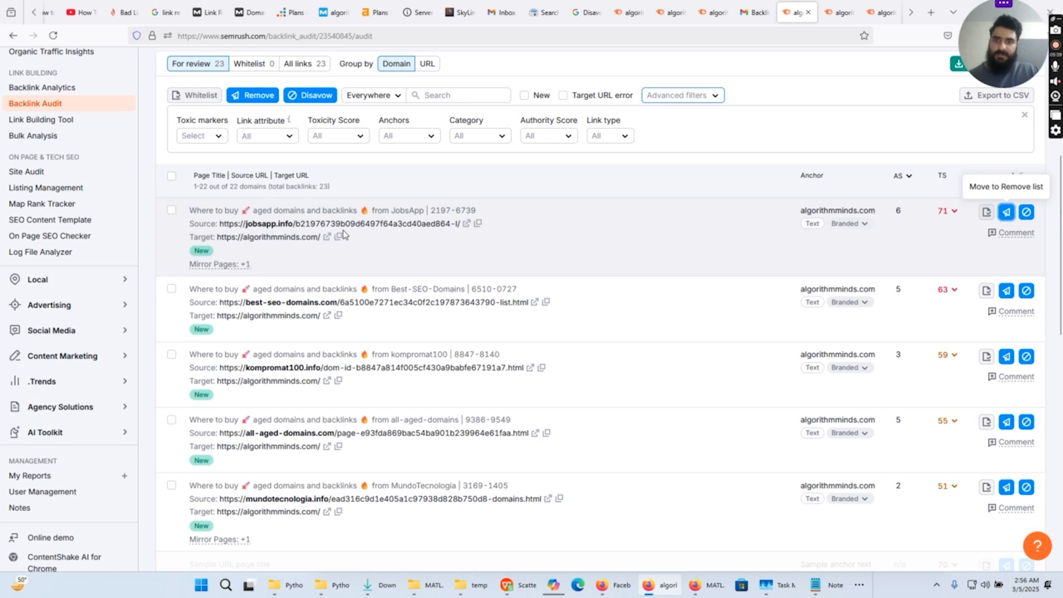
scroll(388, 266, "down", 2)
scroll(442, 332, "up", 2)
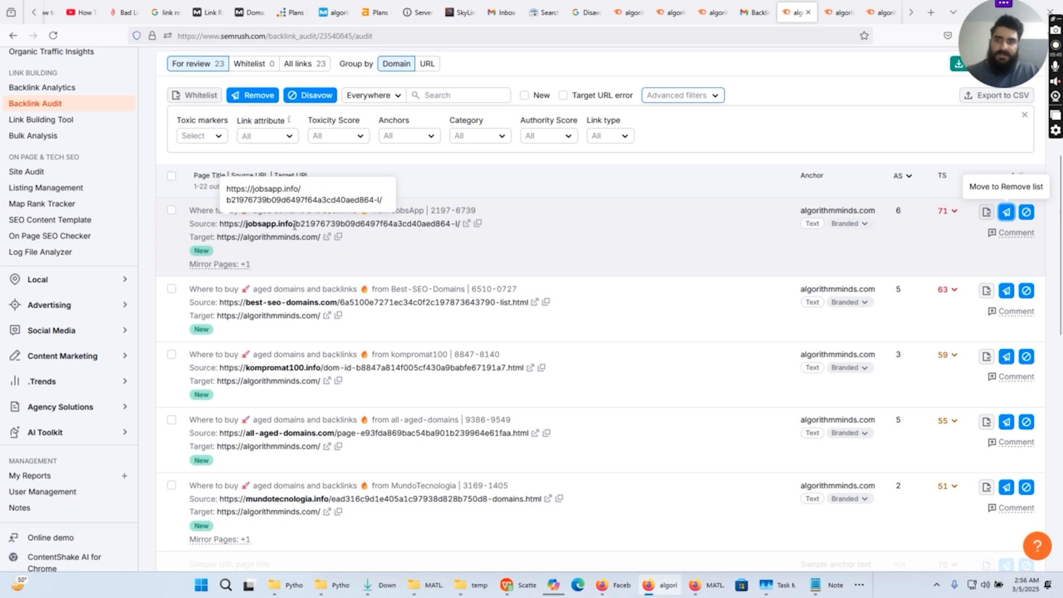
- Replace the first example URL in the Notepad links file with the jobsapp.info source URL, without its trailing slash
left_click(478, 224)
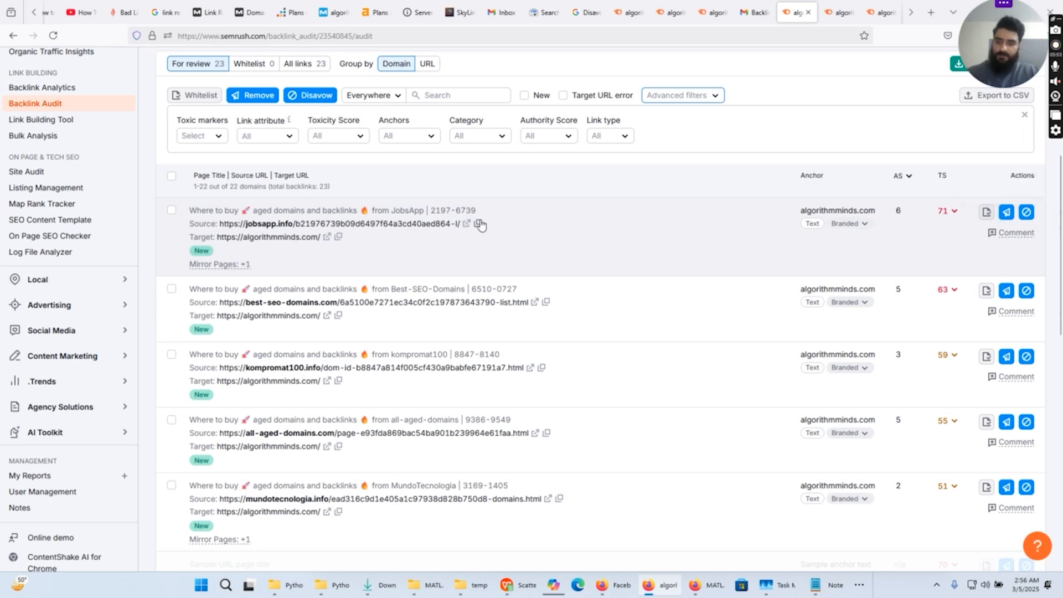
key("alt+Tab")
left_click_drag(539, 93, 348, 91)
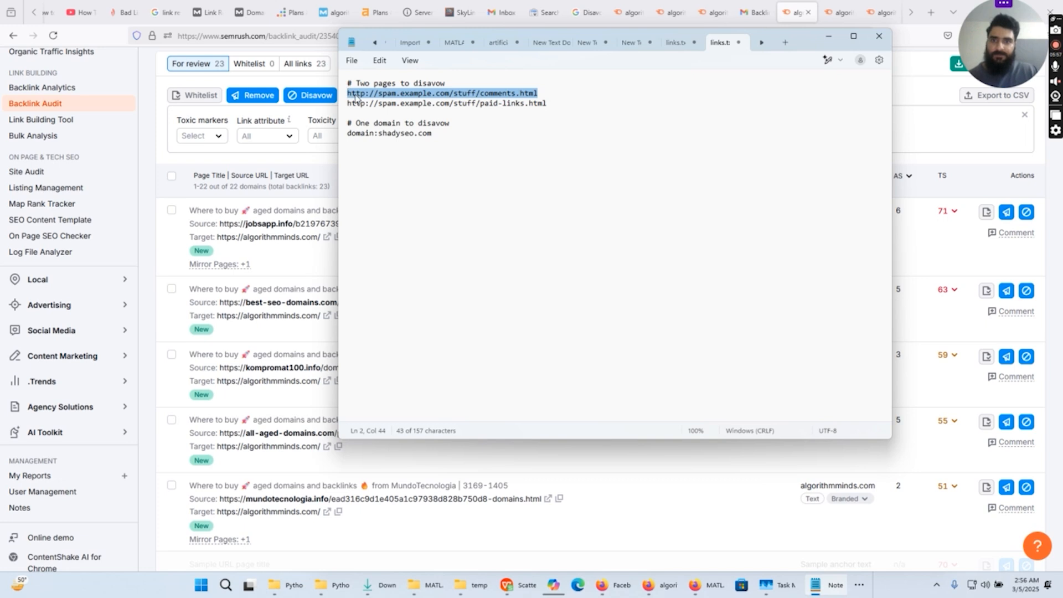
right_click(352, 95)
left_click(407, 178)
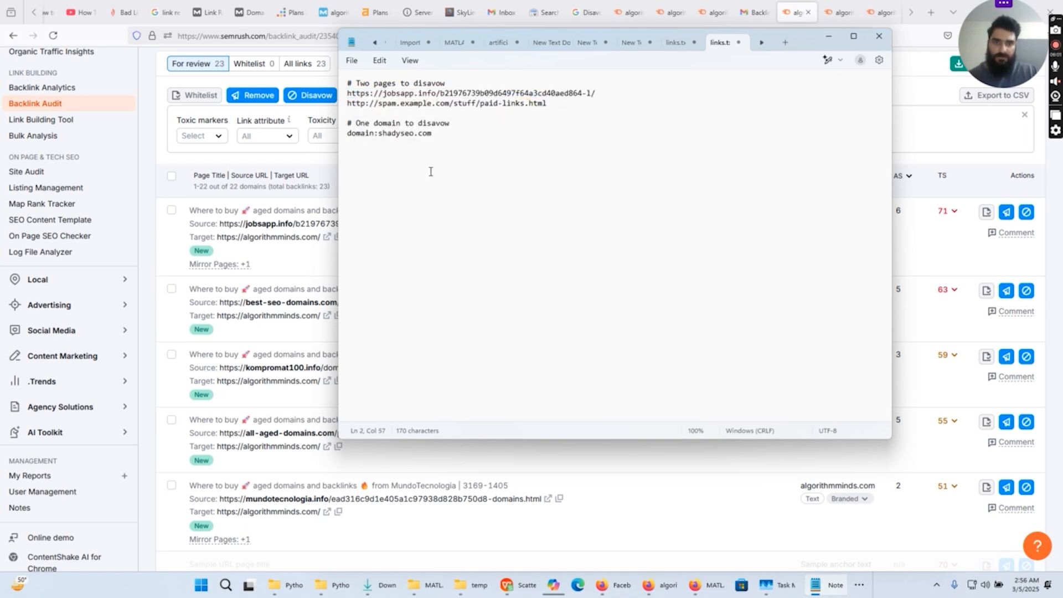
key("BackSpace")
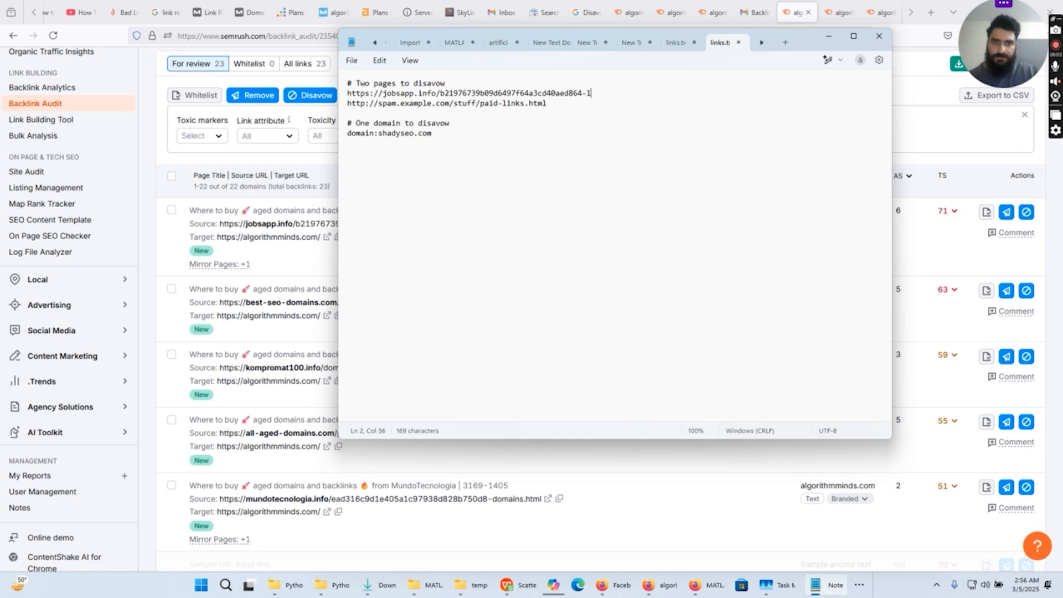
left_click(421, 182)
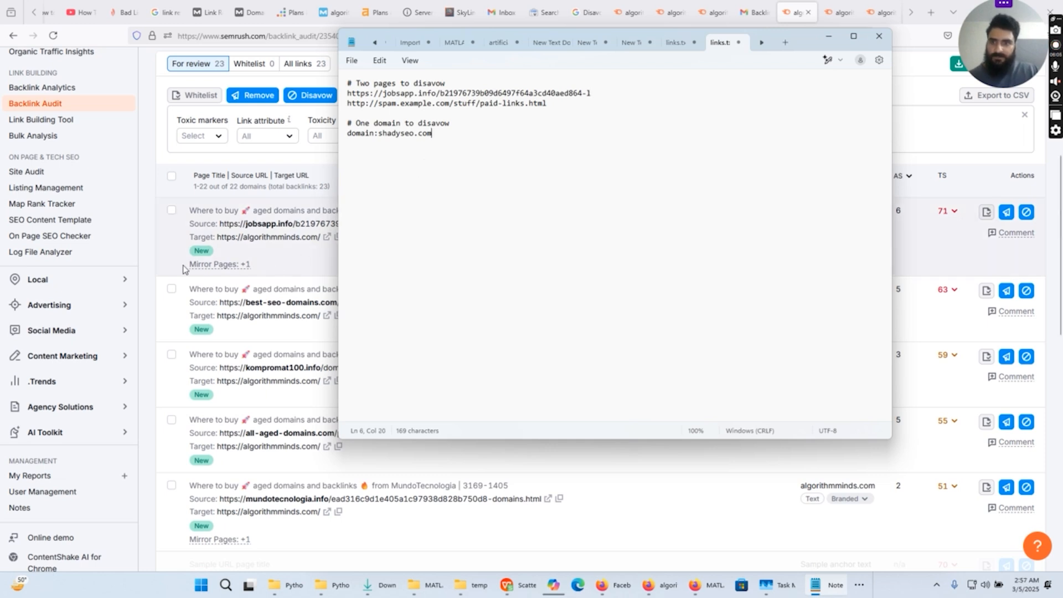
- Replace the second example URL in the links file with the best-seo-domains.com source URL from Semrush, leaving blank lines below it
left_click(158, 256)
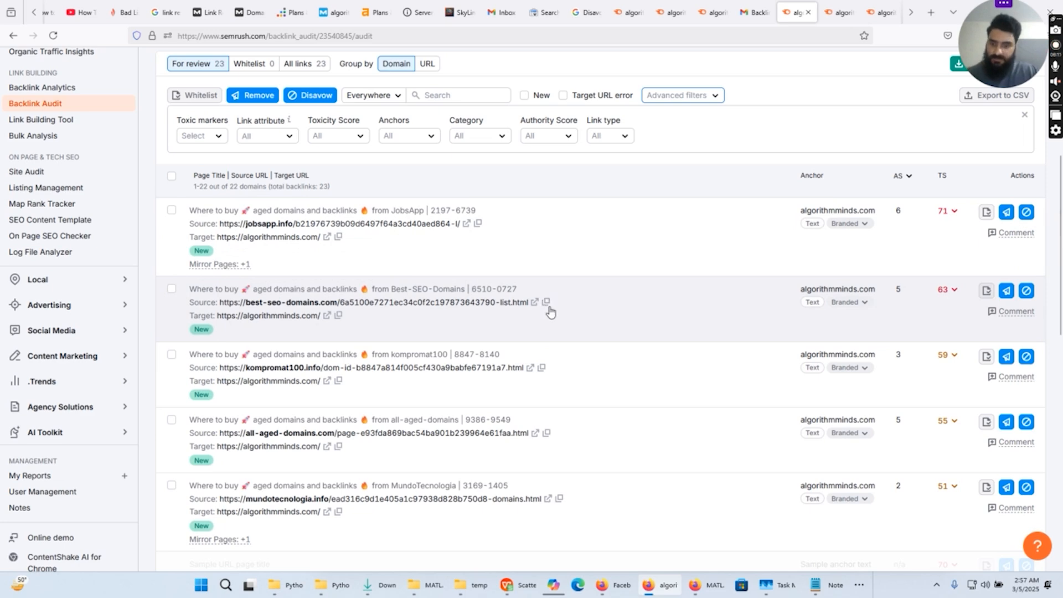
left_click(547, 304)
key("alt+Tab")
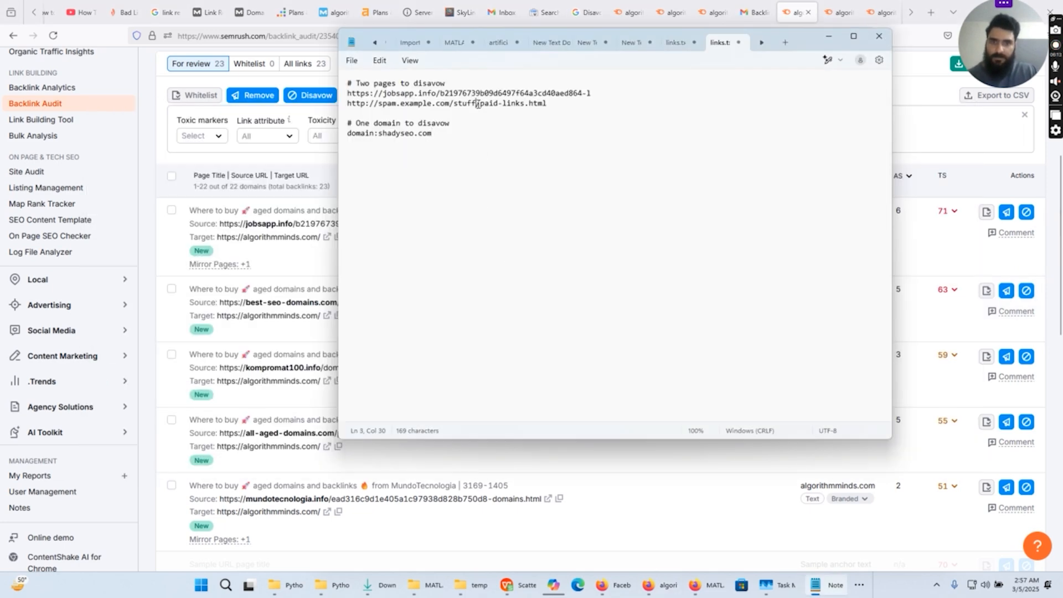
triple_click(477, 105)
right_click(479, 105)
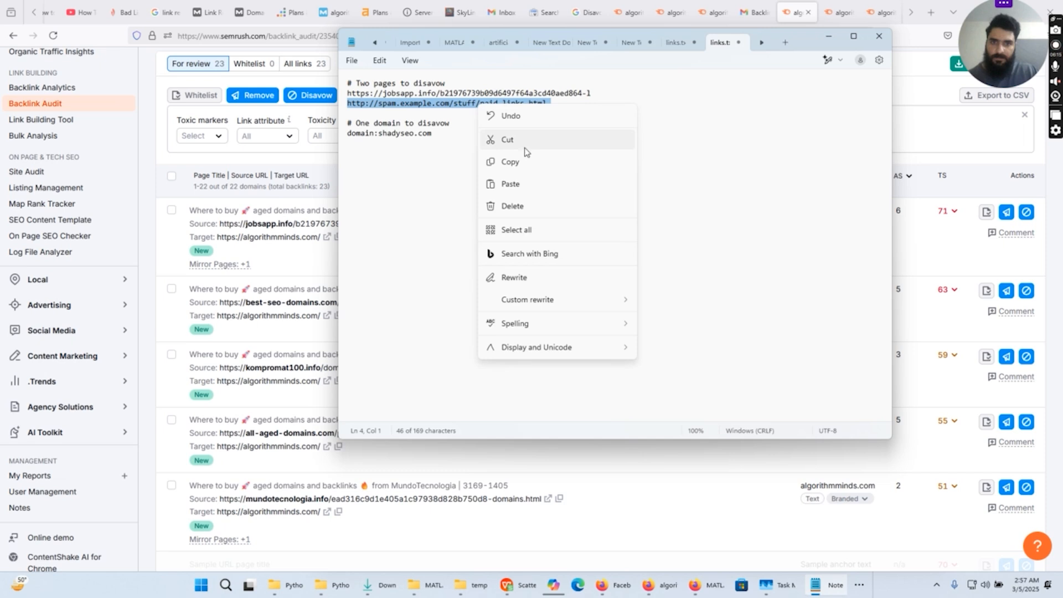
left_click(524, 184)
key("Return")
key("Return")
key("Return")
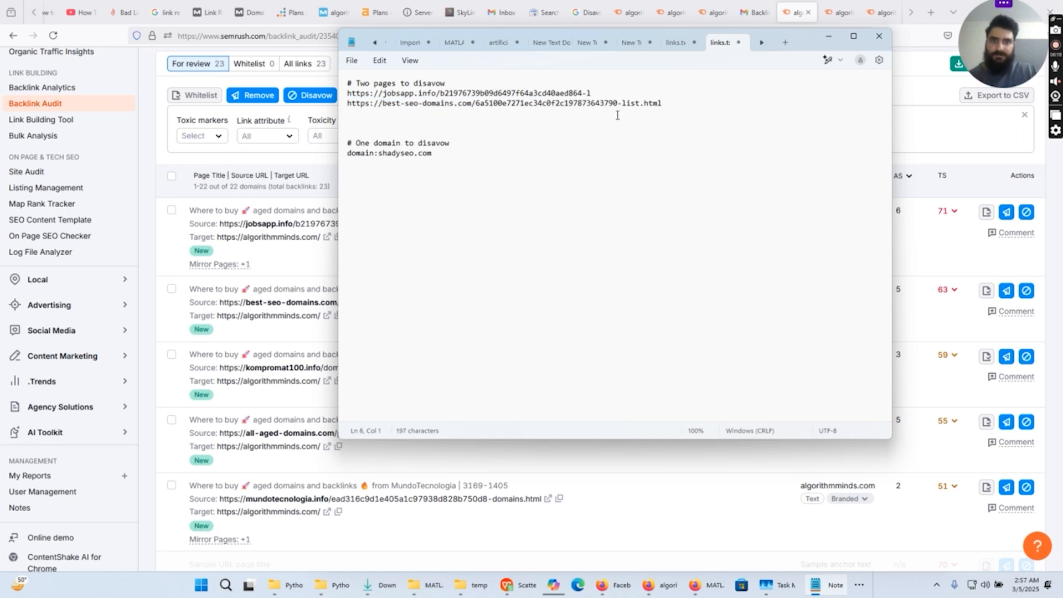
- Add the kompromat100.info source URL from Semrush on the line below the best-seo-domains.com entry in the links file
left_click(150, 326)
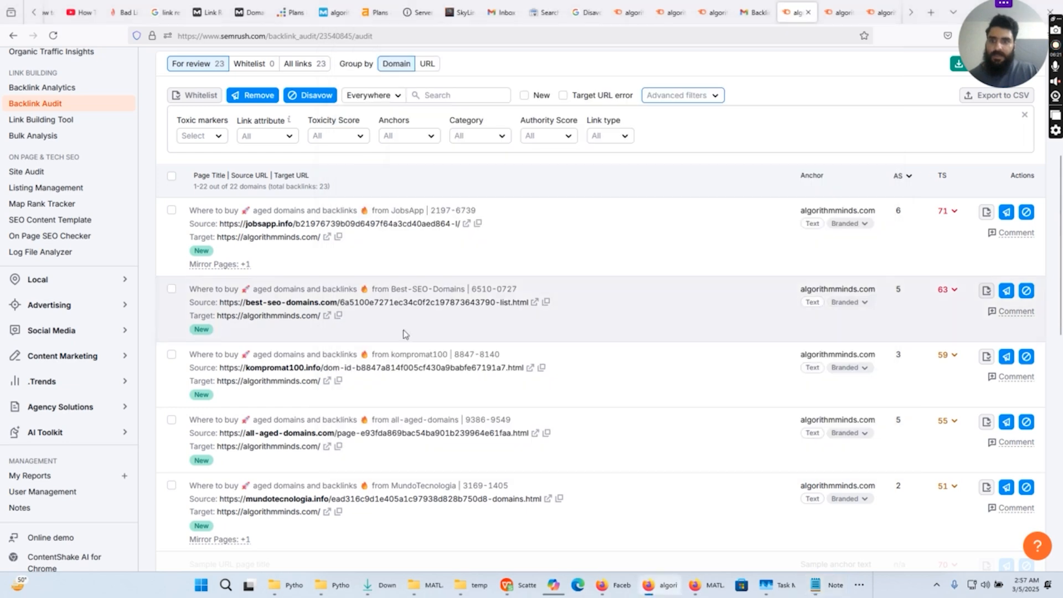
scroll(404, 334, "down", 1)
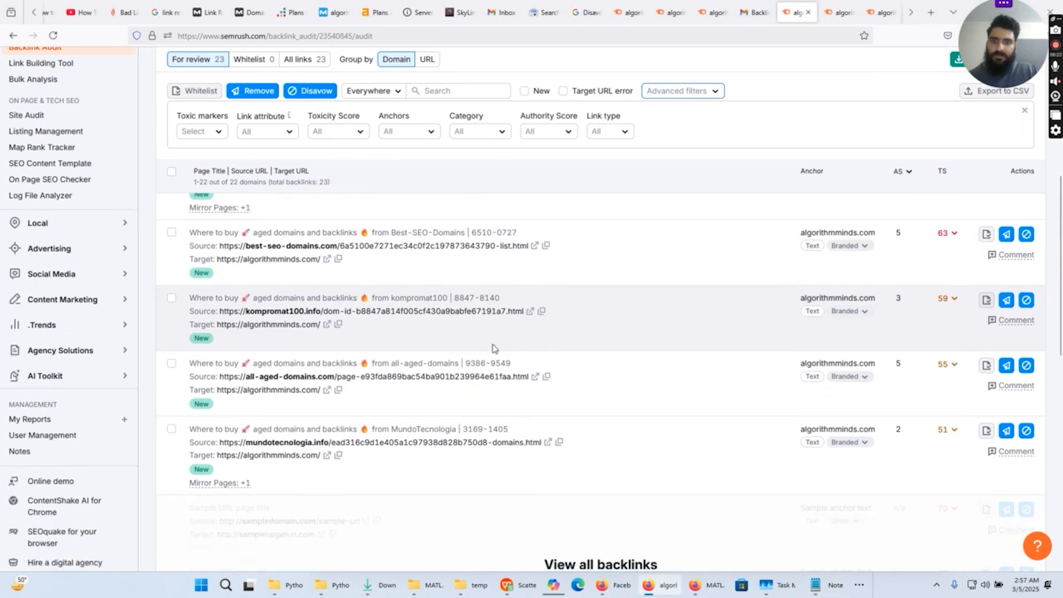
left_click(542, 314)
key("alt+Tab")
left_click(355, 113)
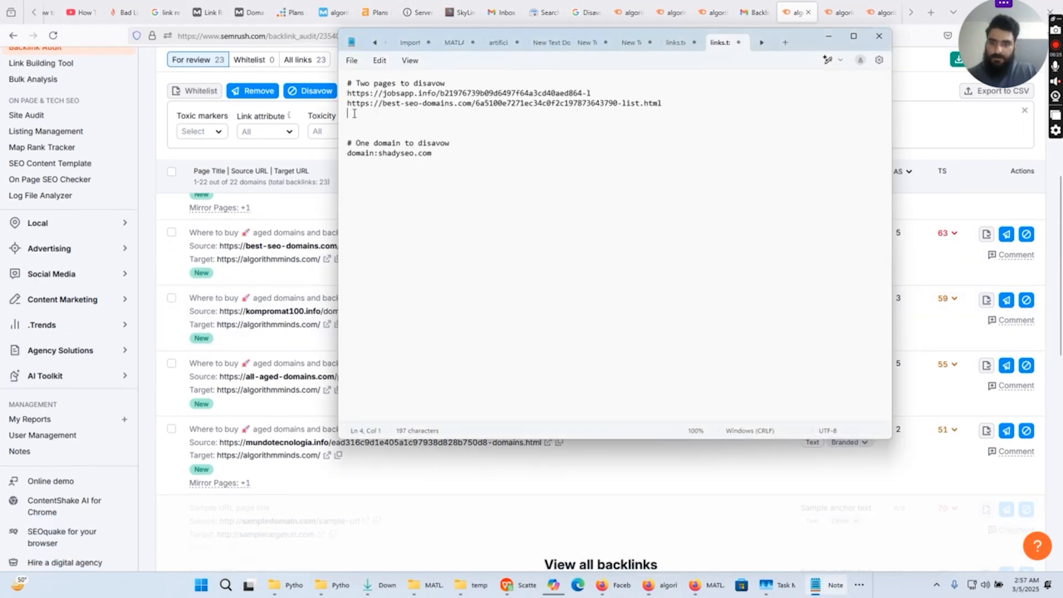
key("ctrl+v")
key("Return")
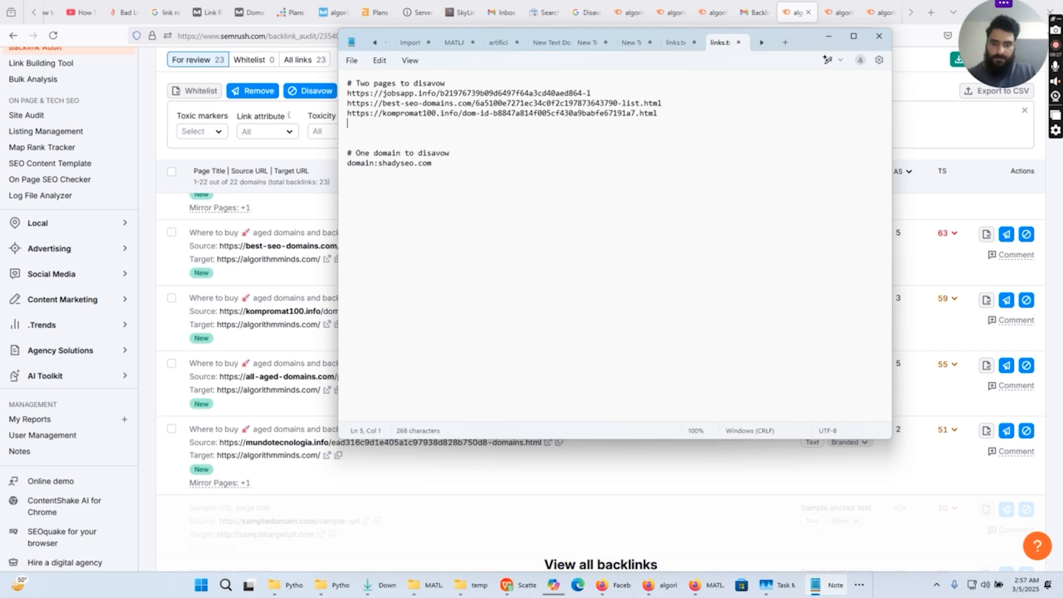
- Add the all-aged-domains.com source URL from Semrush on the line below the kompromat100.info entry in Notepad
key("alt+Tab")
scroll(551, 325, "down", 1)
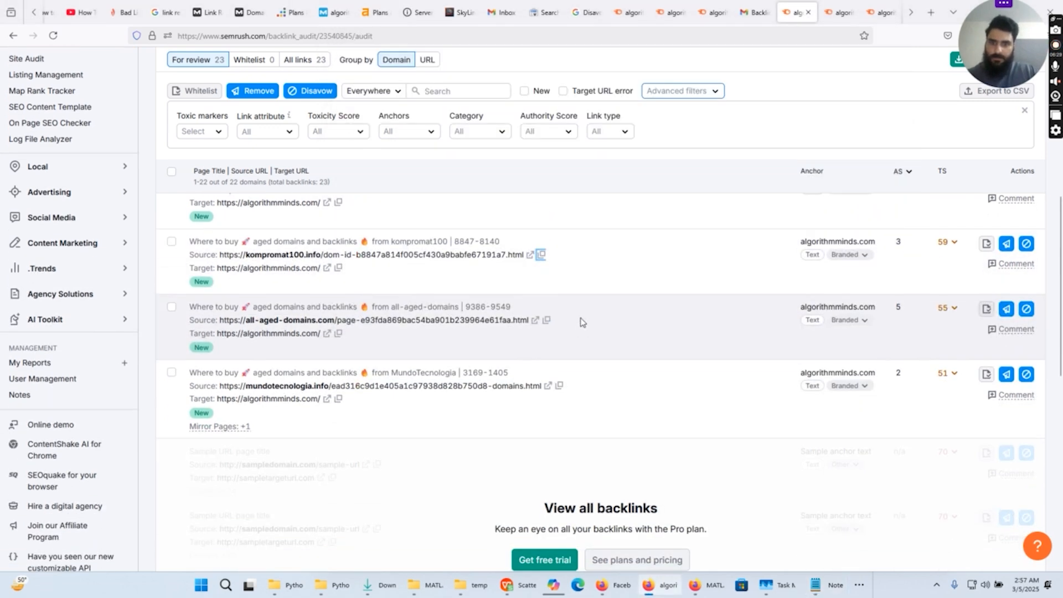
left_click(549, 321)
key("alt+Tab")
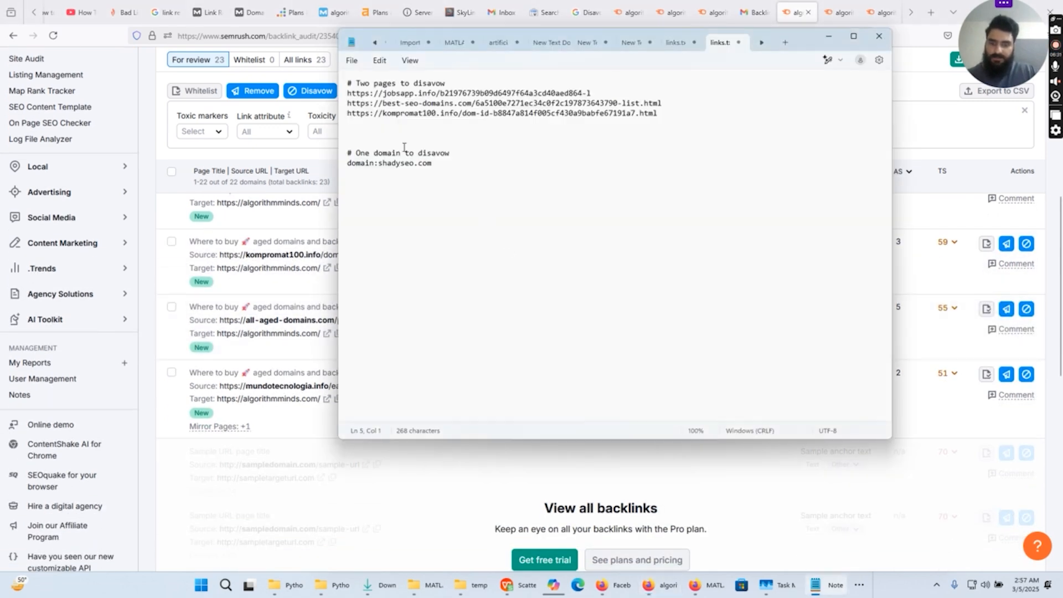
key("ctrl+v")
key("Return")
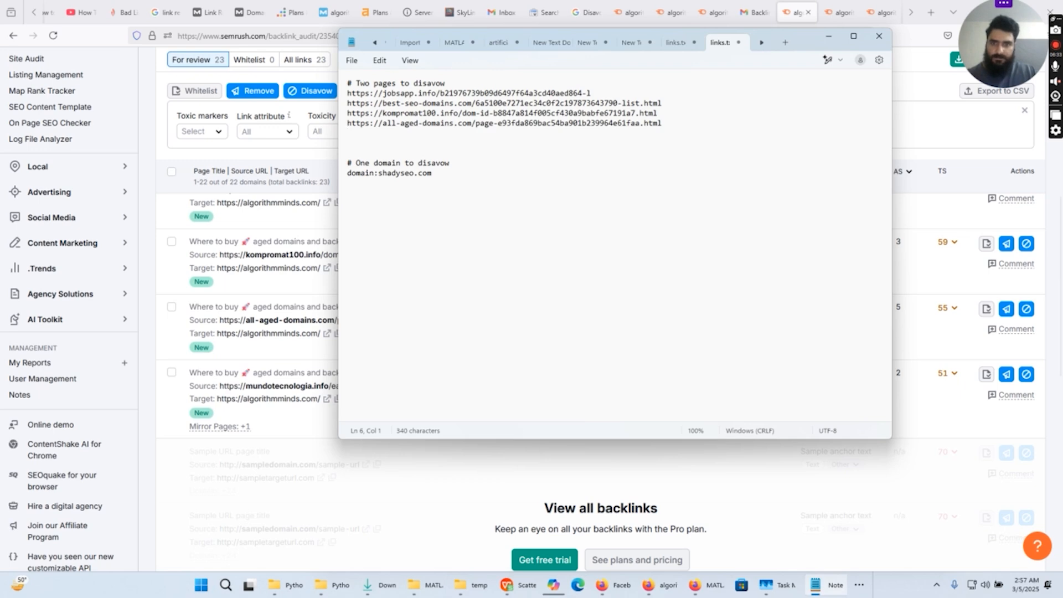
- Add the mundotecnologia.info source URL from Semrush as the last page entry in the Notepad links file
key("alt+Tab")
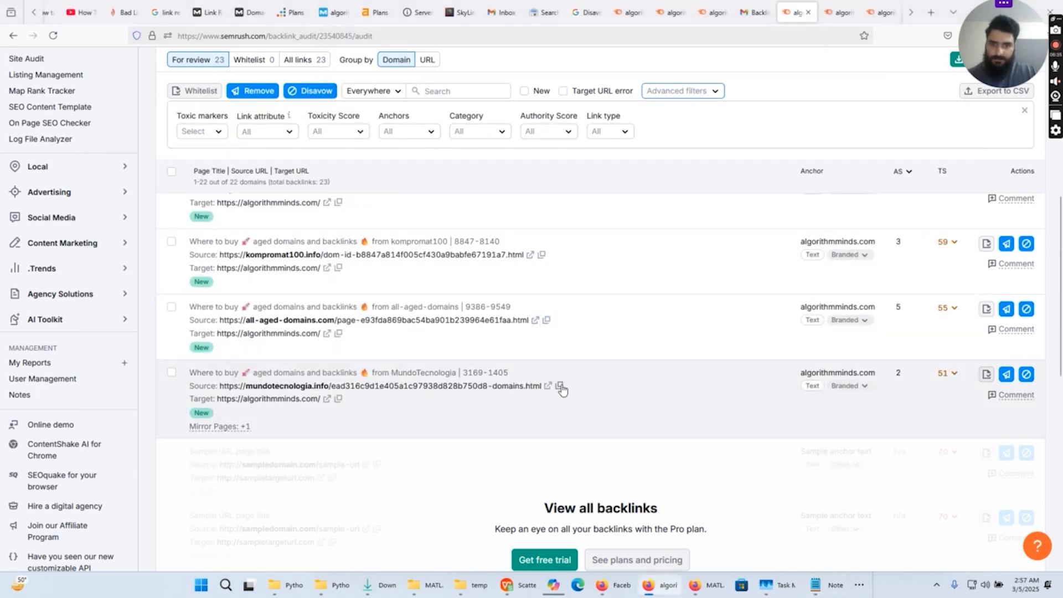
left_click(561, 387)
key("alt+Tab")
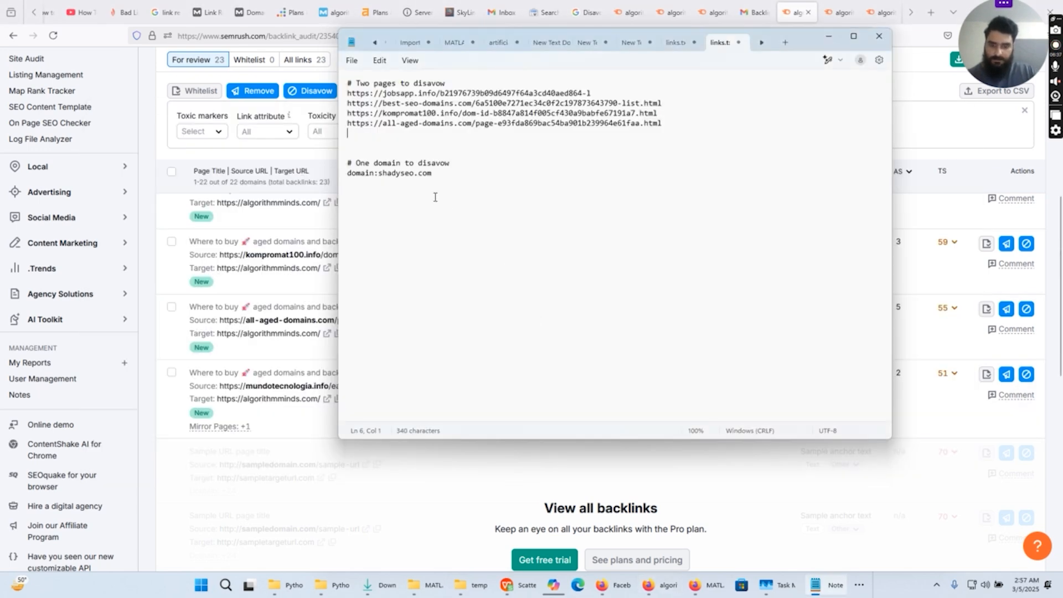
key("ctrl+v")
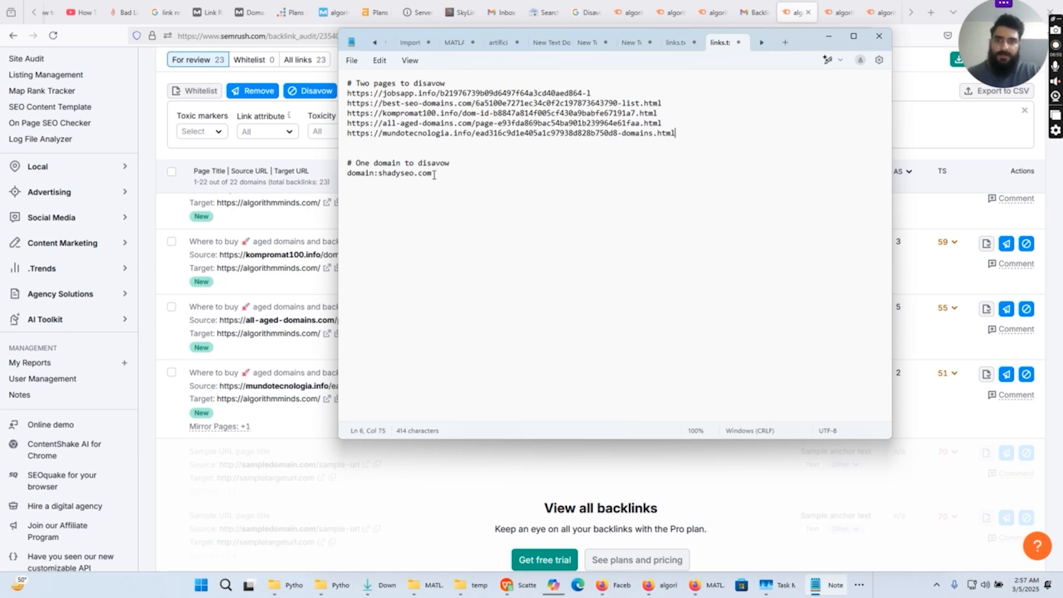
- Duplicate the domain:shadyseo.com line three times on separate lines below the original in the links file
left_click_drag(432, 174, 335, 170)
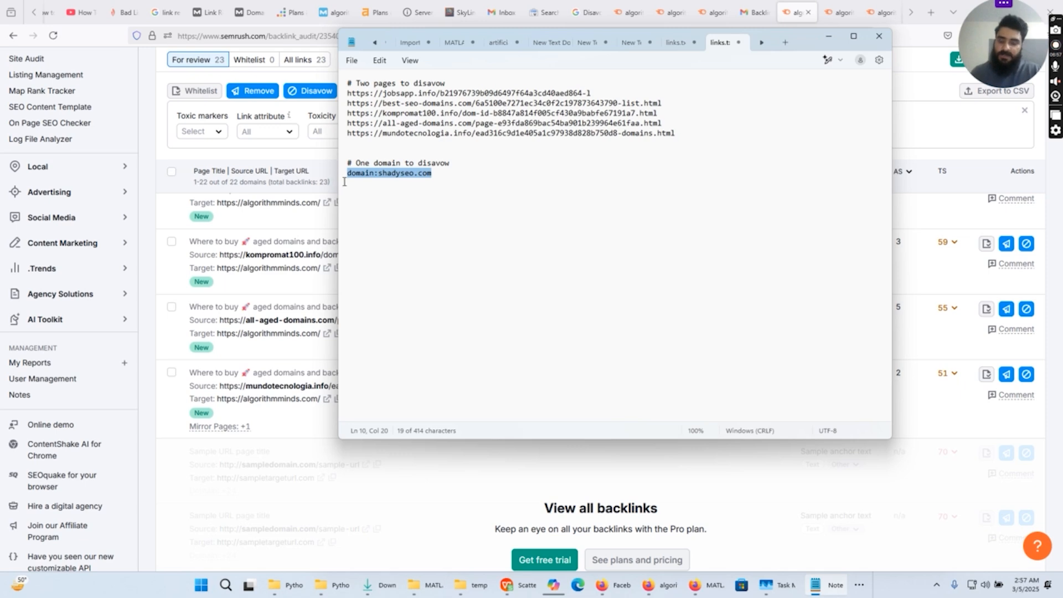
left_click(434, 173)
key("Return")
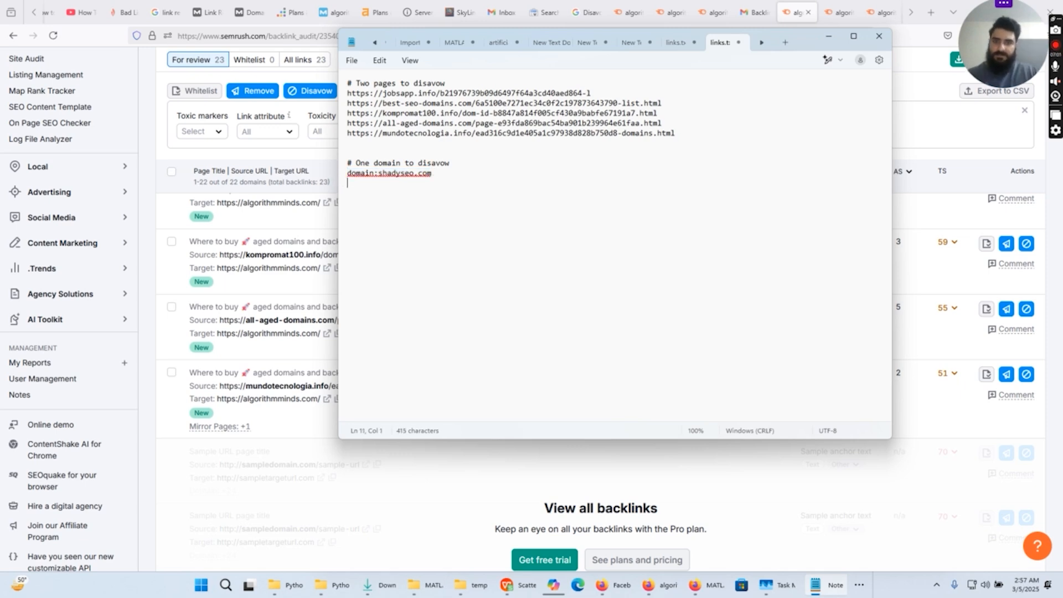
key("ctrl+v")
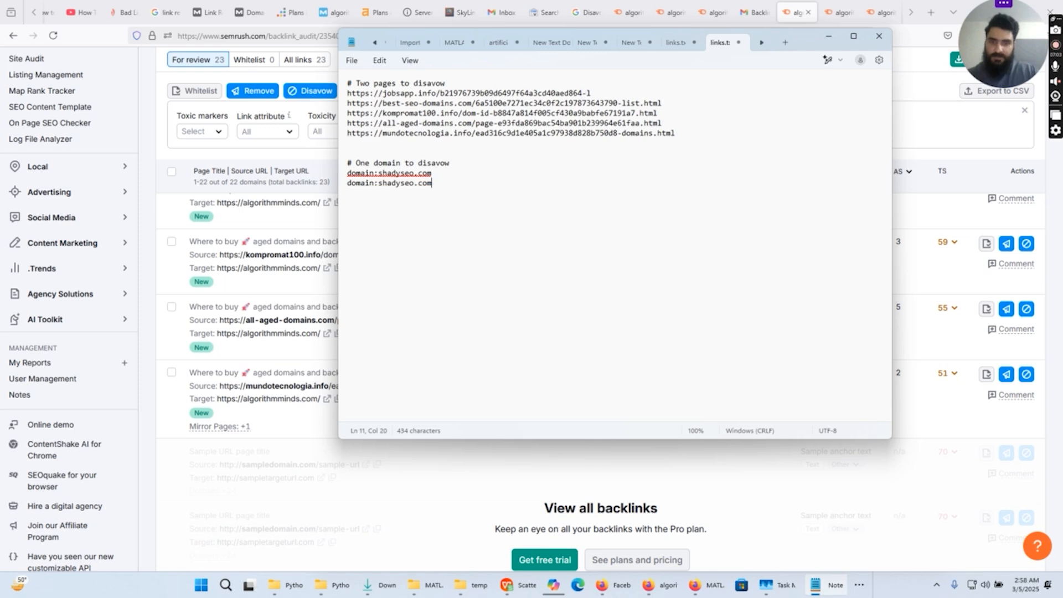
key("Return")
key("ctrl+v")
key("Return")
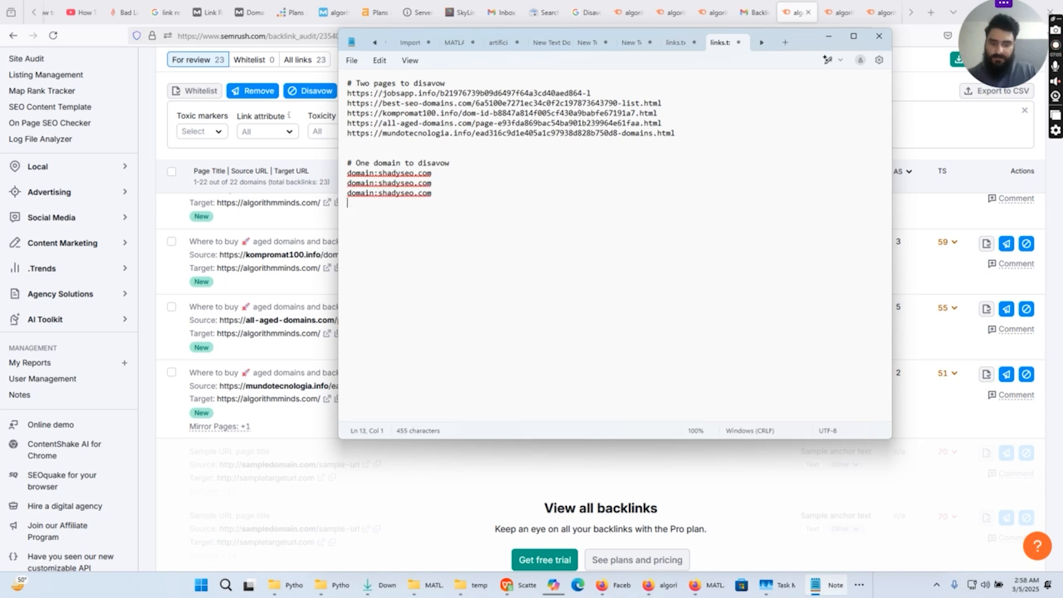
key("ctrl+v")
key("Return")
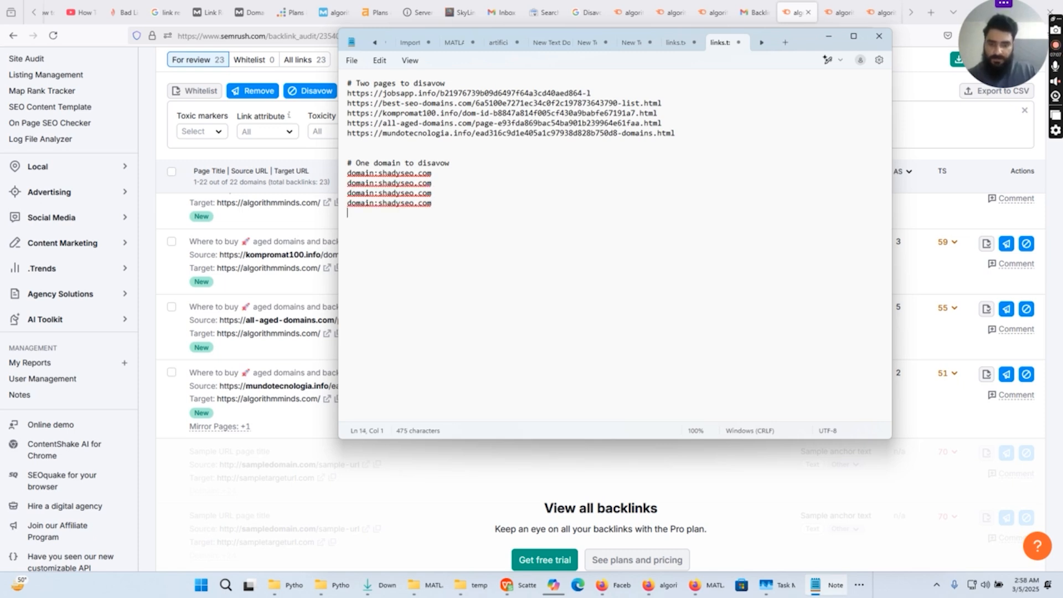
- Add a fifth domain:shadyseo.com line at the end of the domain list in the links file
type("v")
key("BackSpace")
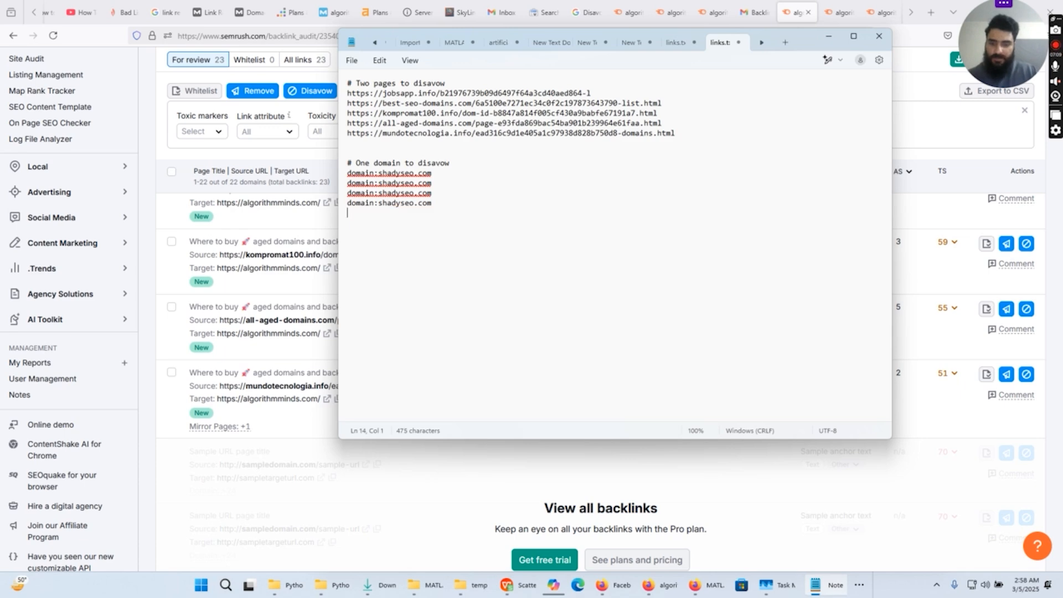
key("ctrl+v")
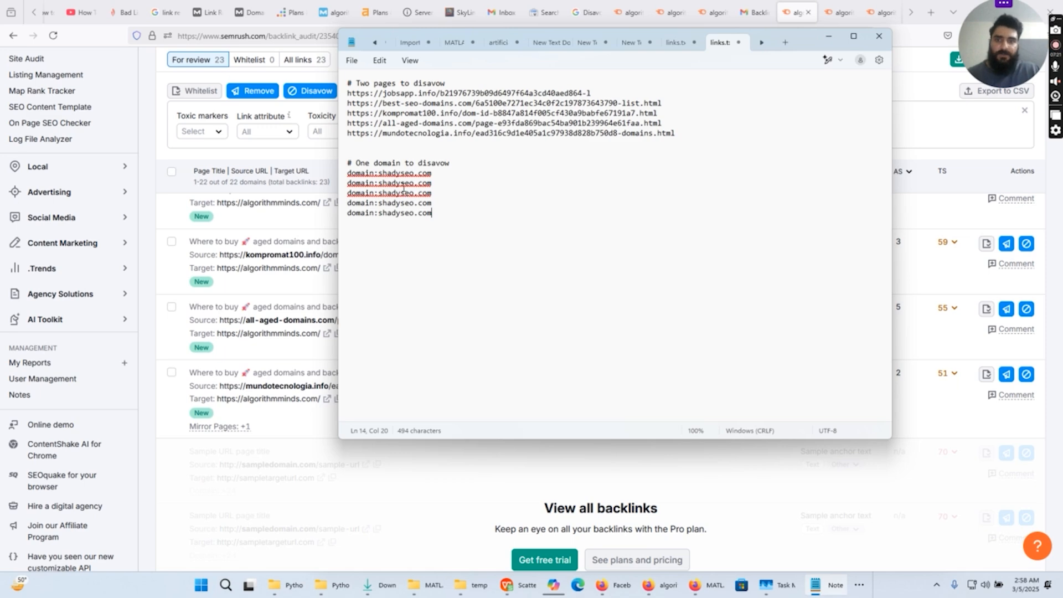
- Replace shadyseo.com in the first two domain lines with jobsapp.info and best-seo-domains.com, copied from the page URLs above
left_click_drag(437, 93, 386, 98)
key("ctrl+c")
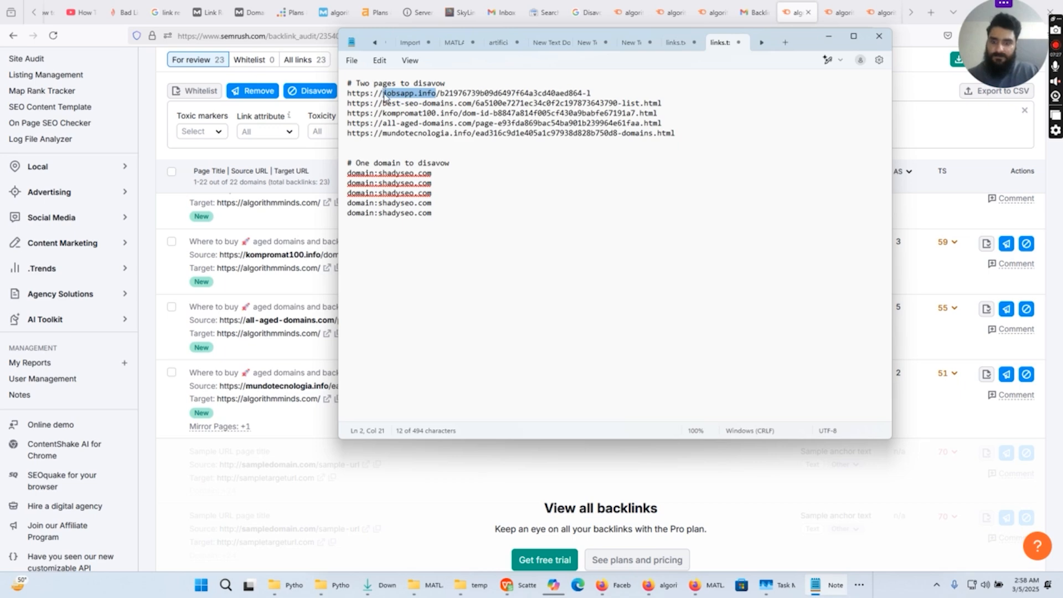
left_click_drag(433, 174, 380, 173)
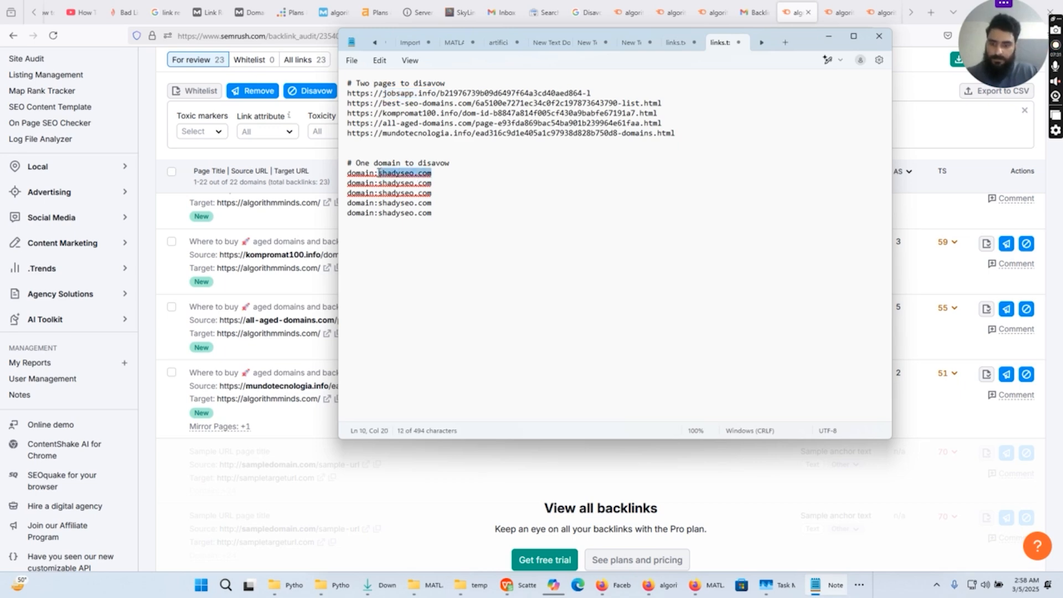
key("ctrl+v")
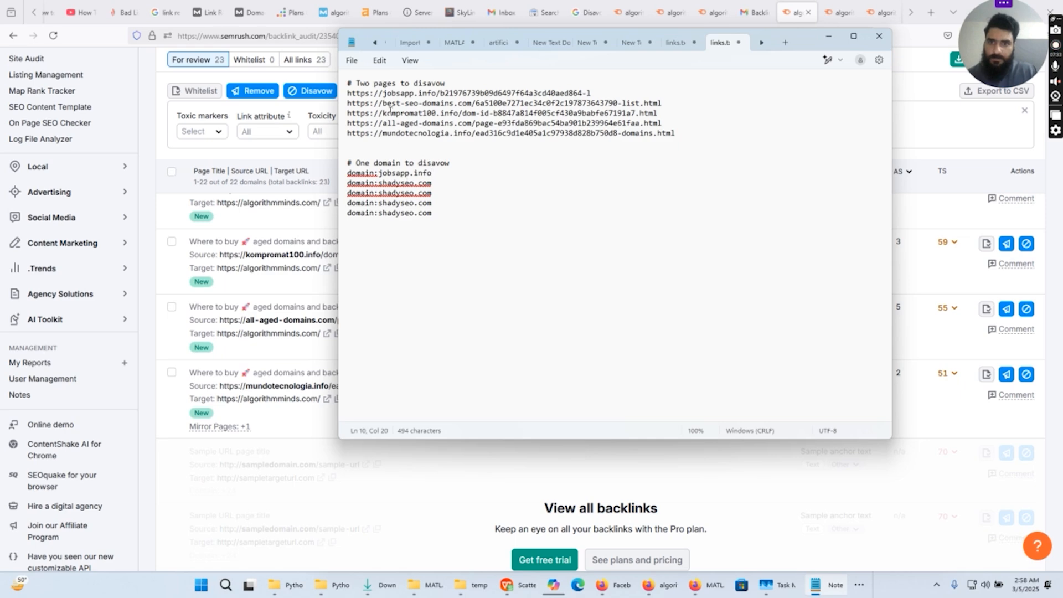
left_click_drag(383, 103, 473, 103)
key("ctrl+c")
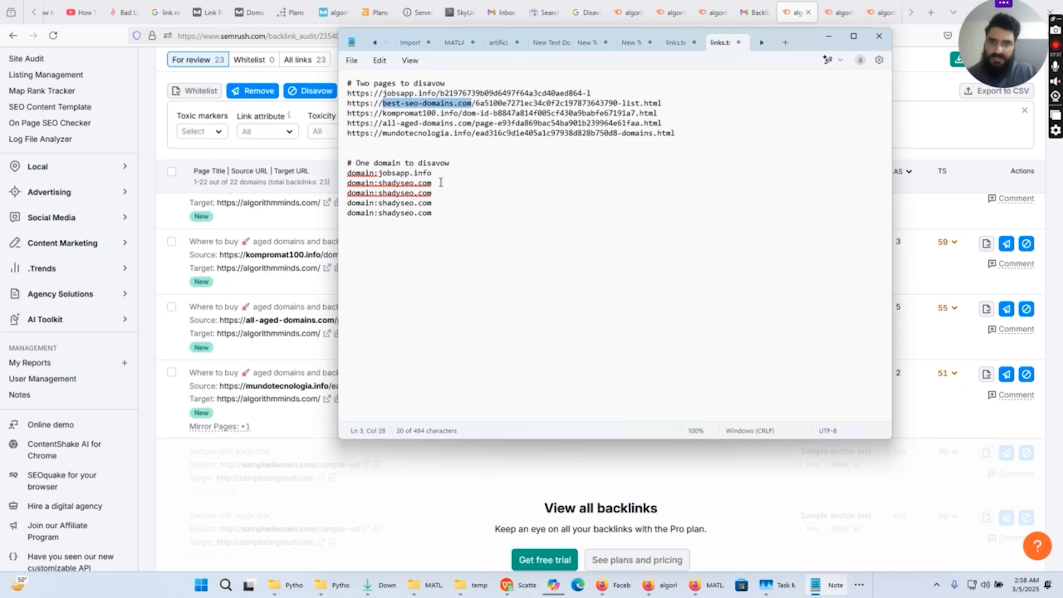
left_click_drag(432, 183, 379, 183)
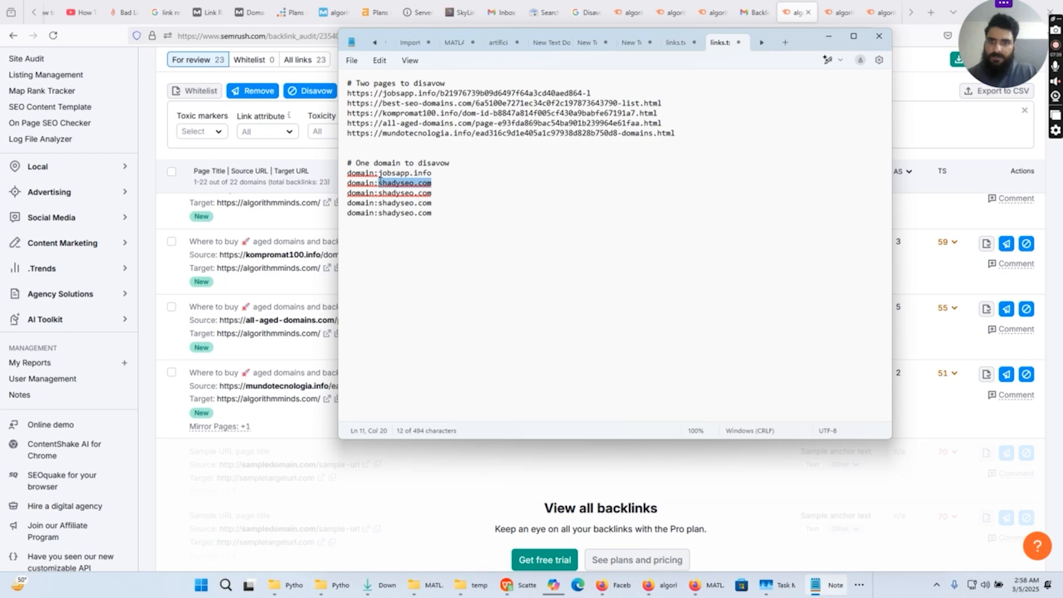
key("ctrl+v")
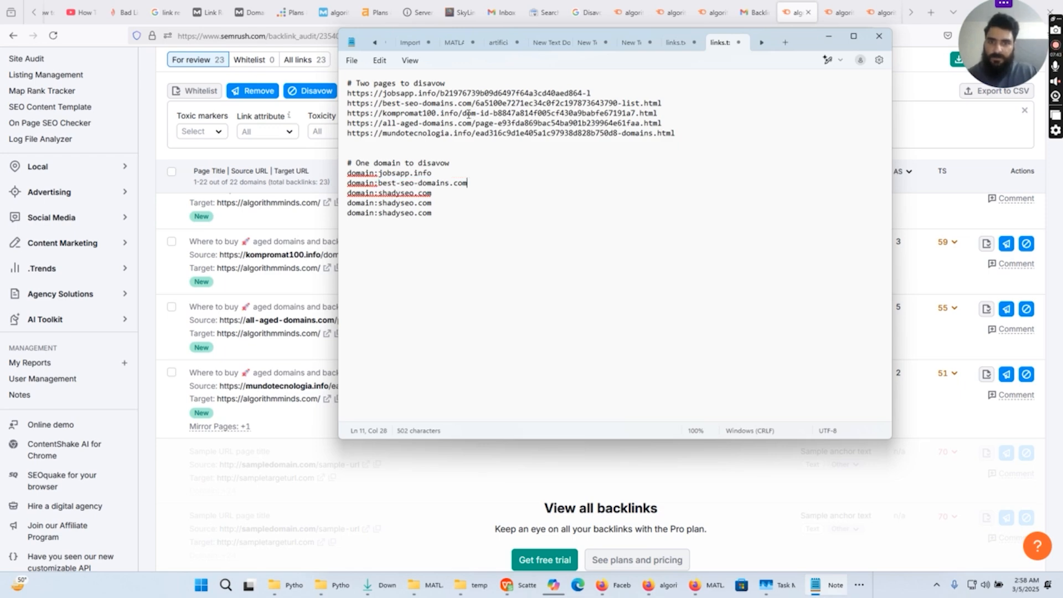
- Replace shadyseo.com in the third and fourth domain lines with kompromat100.info and all-aged-domains.com from the page URLs
left_click_drag(459, 114, 384, 114)
key("ctrl+c")
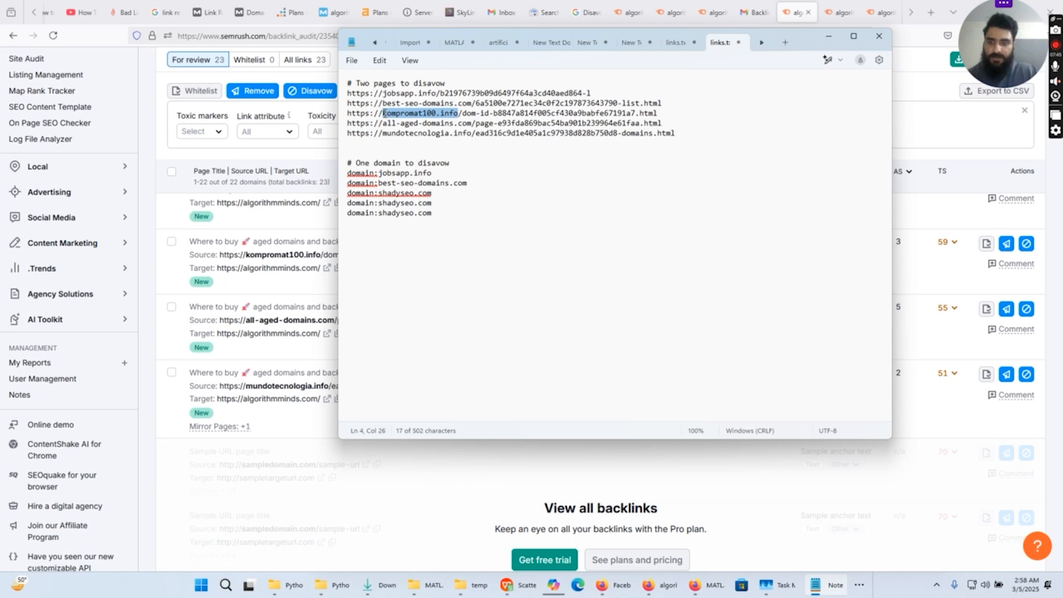
left_click_drag(438, 192, 379, 193)
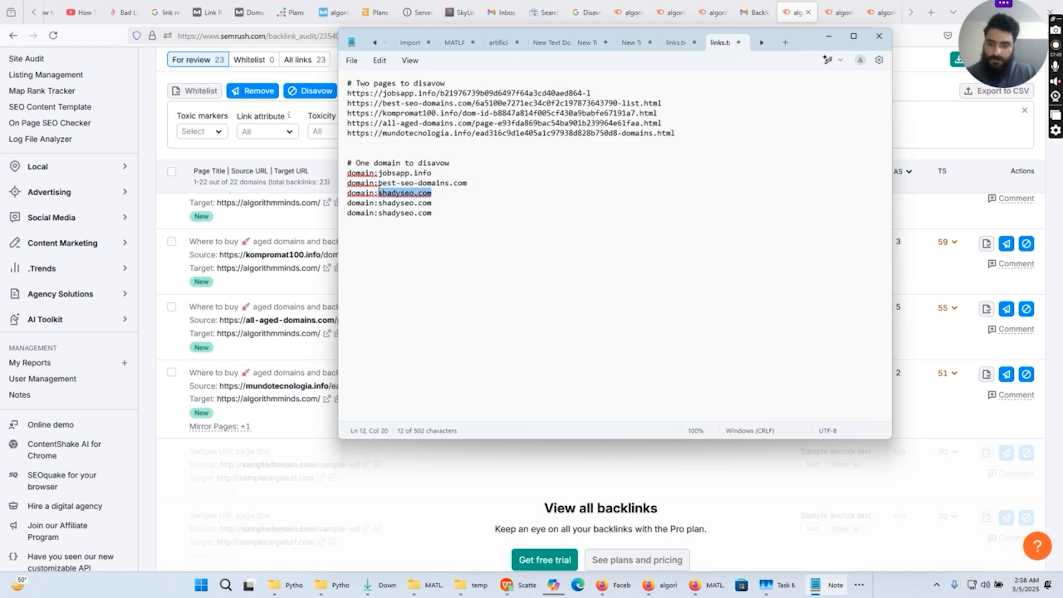
key("ctrl+v")
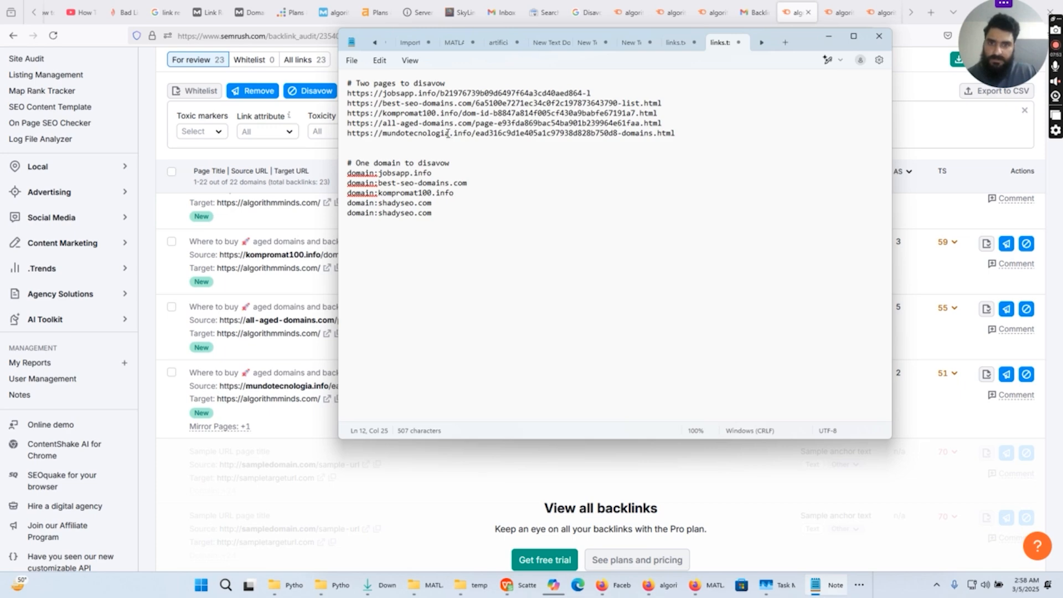
left_click_drag(472, 123, 382, 123)
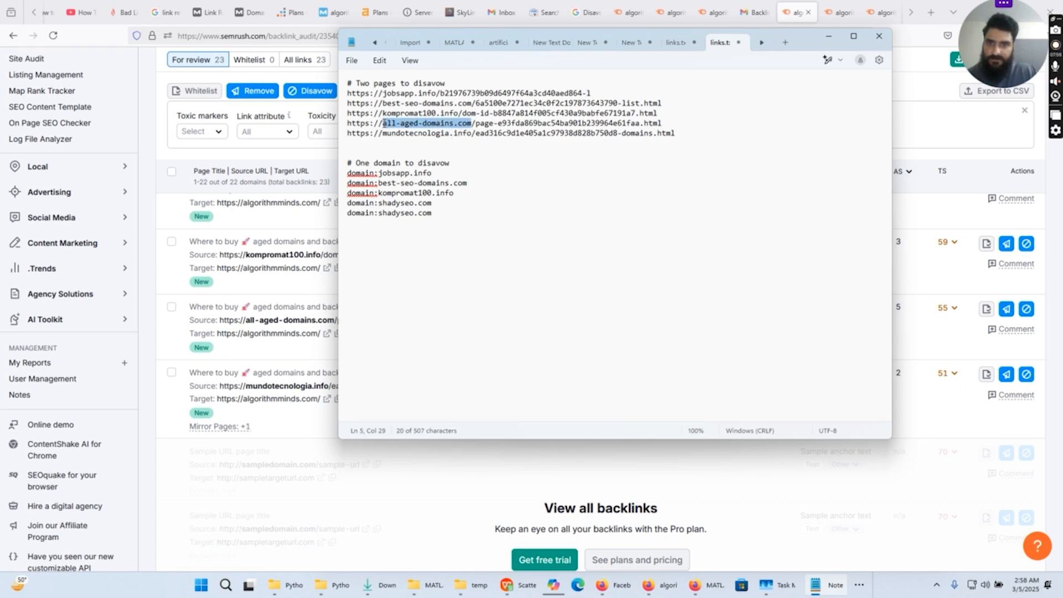
left_click(432, 202)
left_click_drag(431, 203, 377, 204)
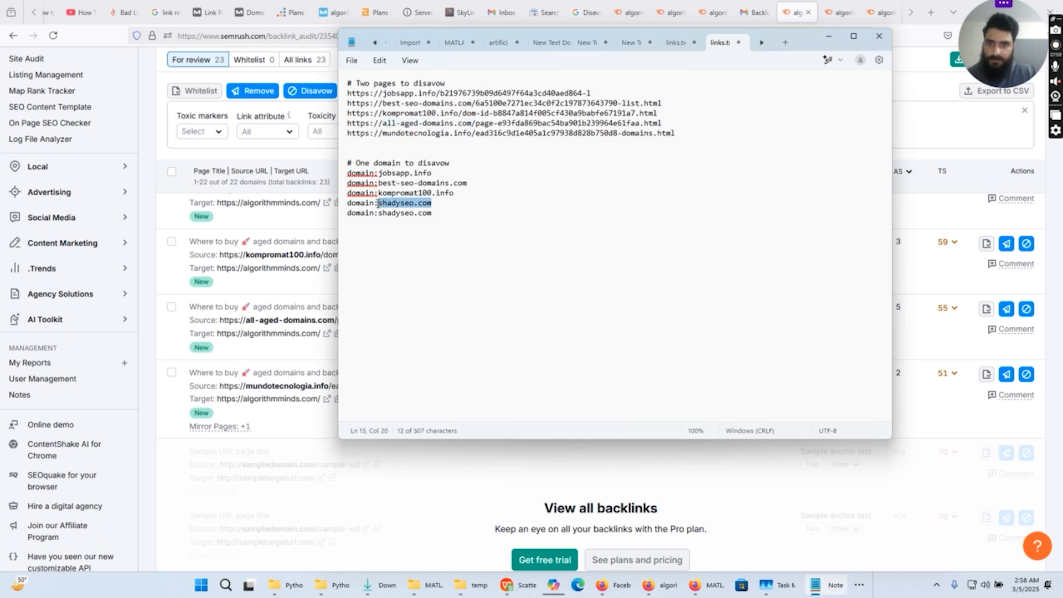
type("all-aged-domains.com")
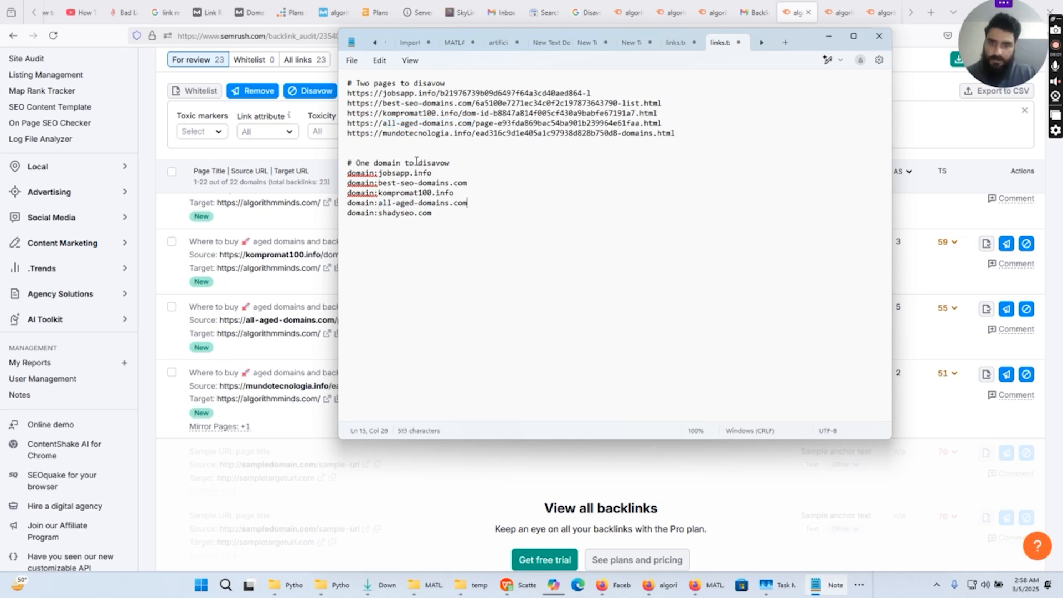
- Replace shadyseo.com in the last domain line with mundotecnologia.info, copied from the last page URL
left_click_drag(471, 134, 384, 136)
key("ctrl+c")
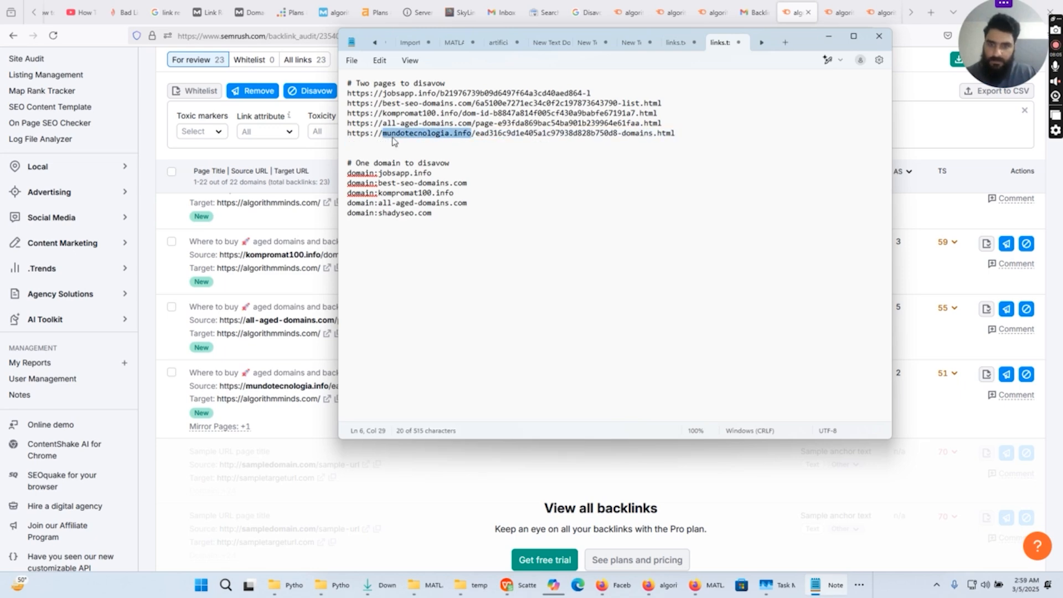
left_click_drag(437, 213, 378, 213)
key("ctrl+v")
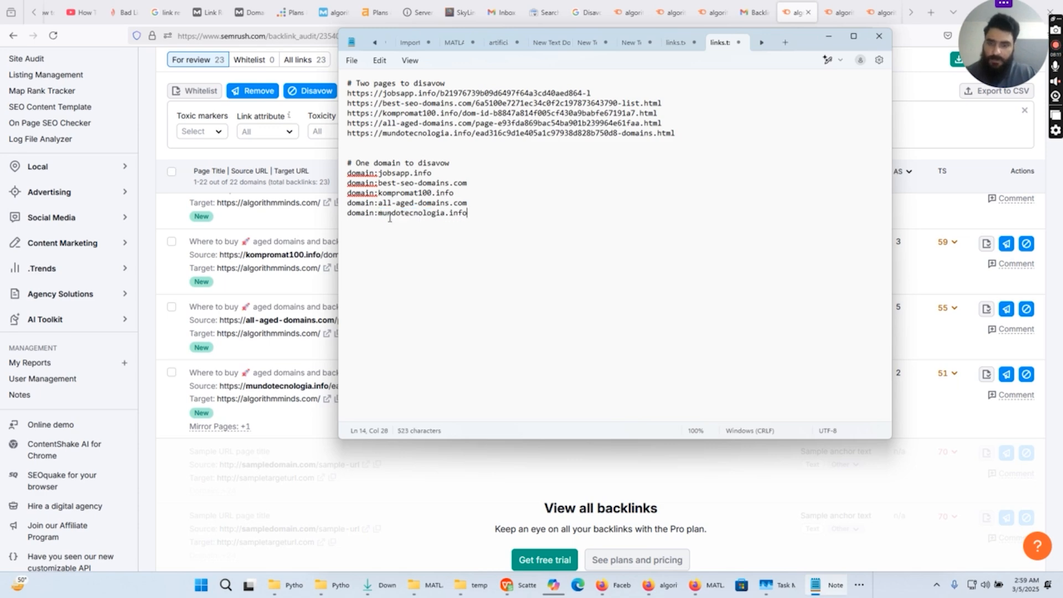
left_click(428, 227)
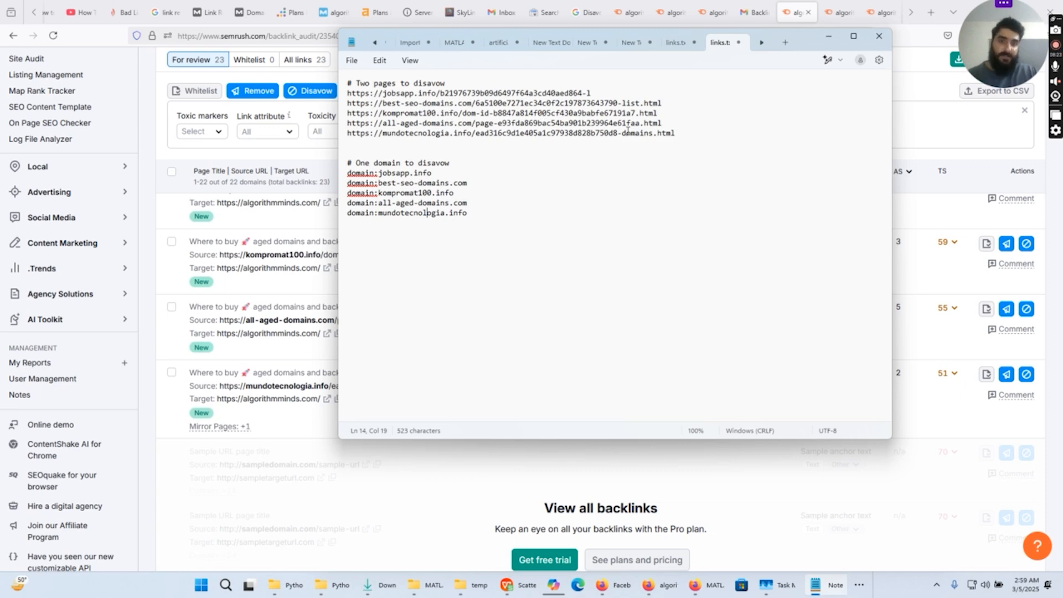
- Review the listed page URLs and domain entries, save the links file and close it in Notepad
left_click_drag(686, 137, 394, 113)
left_click(477, 212)
left_click_drag(477, 212, 348, 171)
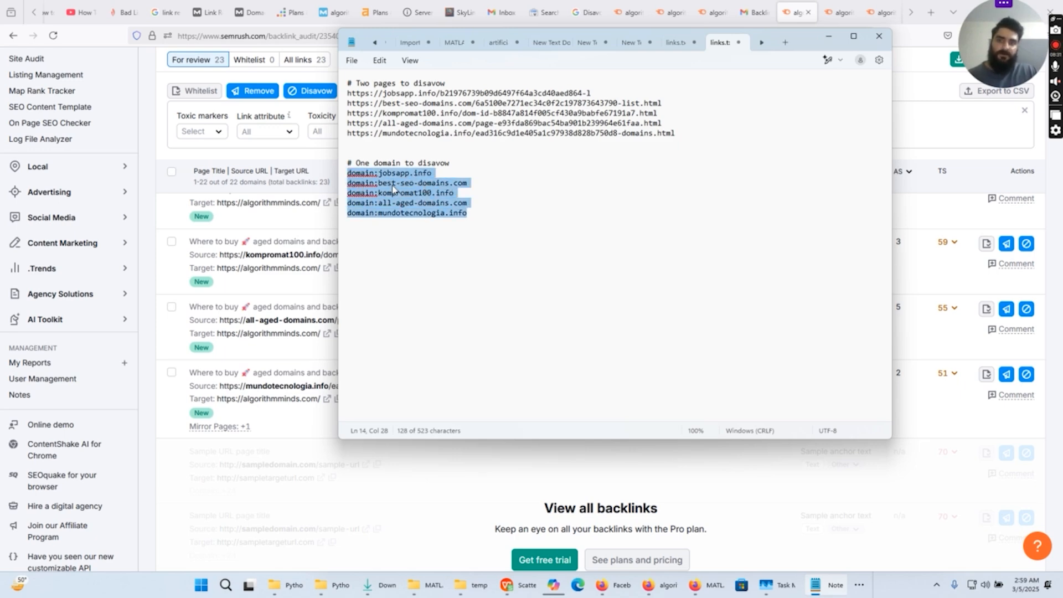
left_click(478, 221)
key("ctrl+s")
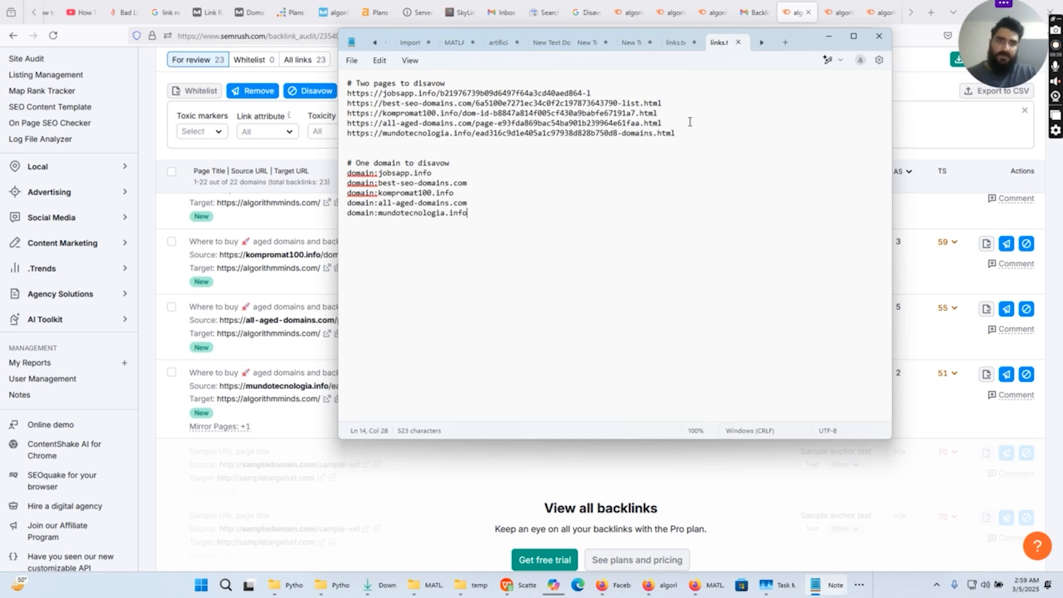
left_click(738, 42)
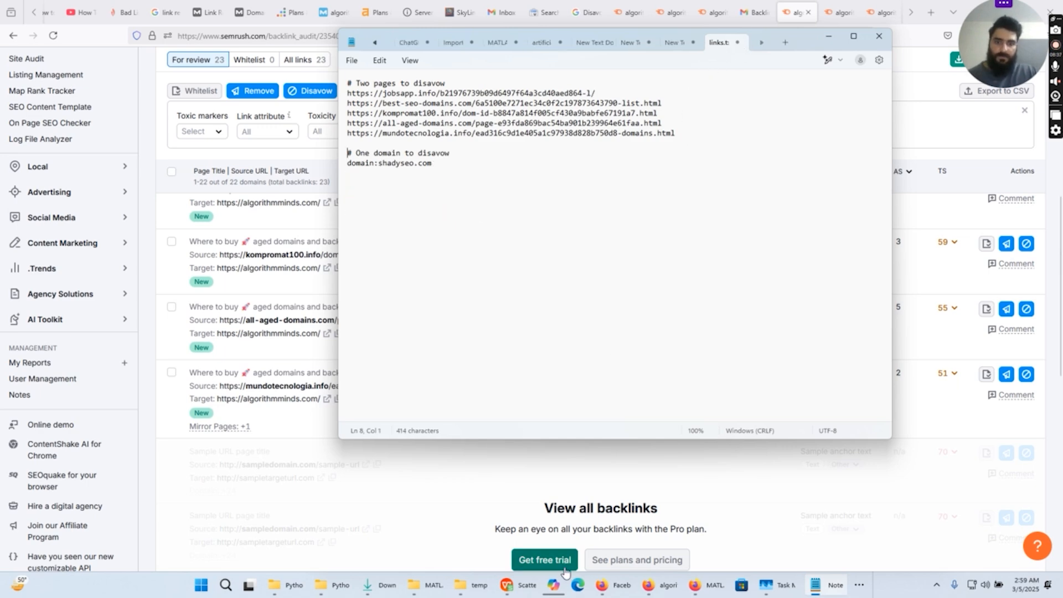
- Switch to File Explorer and copy the path of the temp post folder that holds the links file
left_click(468, 584)
left_click(476, 32)
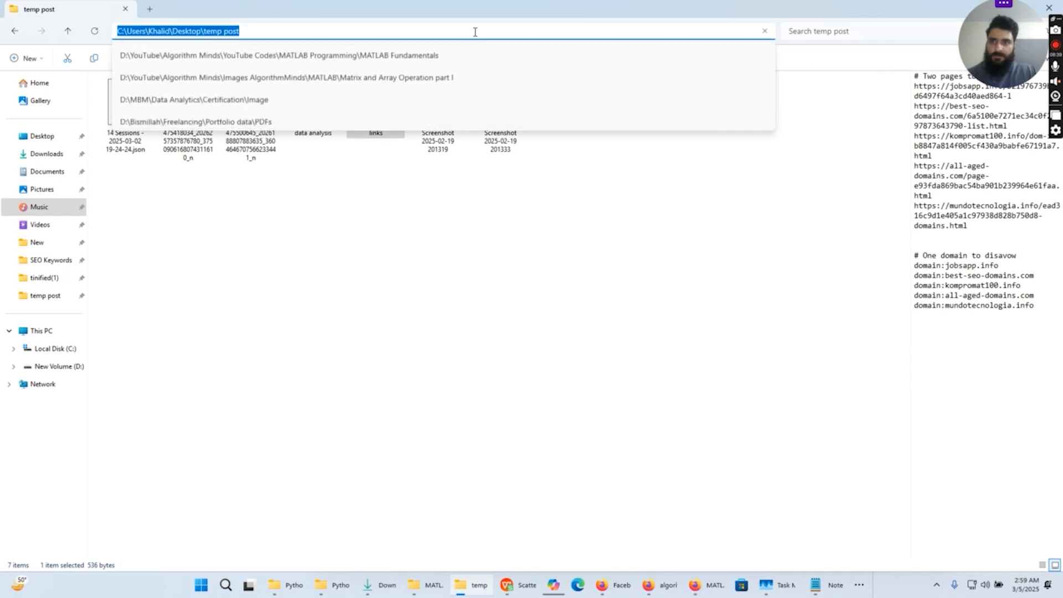
key("alt+Tab")
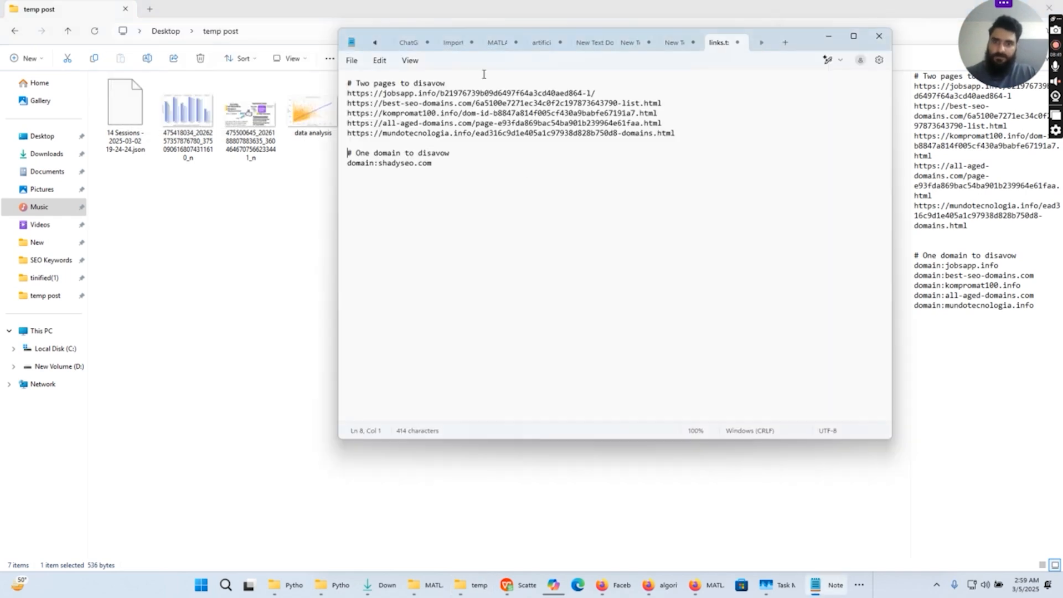
- Switch to Google Search Console in the browser and upload the links file from the temp post folder as algorithmminds.com's disavow list
left_click(642, 548)
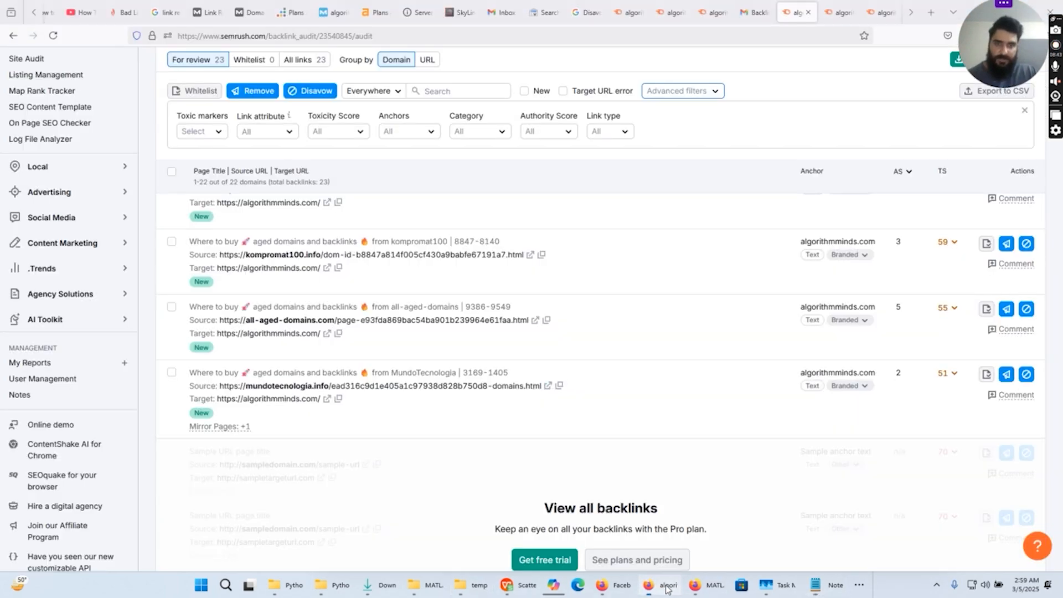
left_click(538, 15)
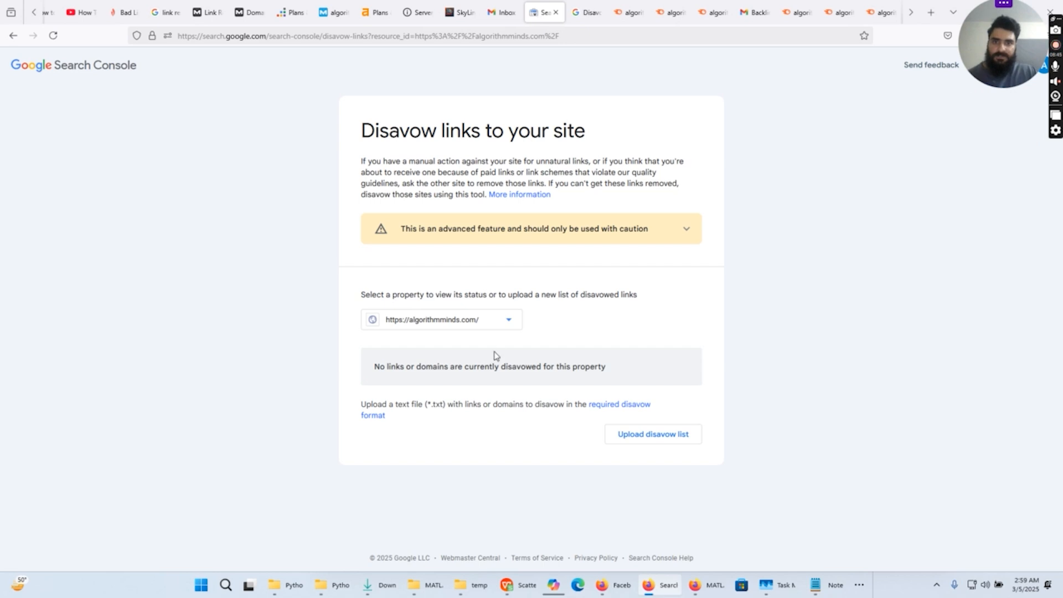
left_click(647, 441)
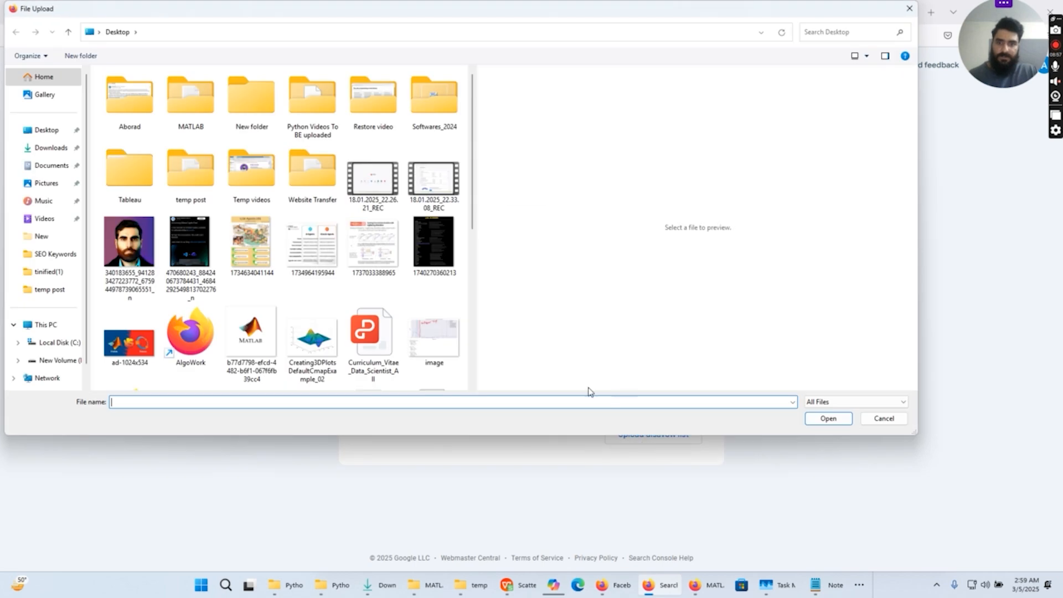
left_click(257, 33)
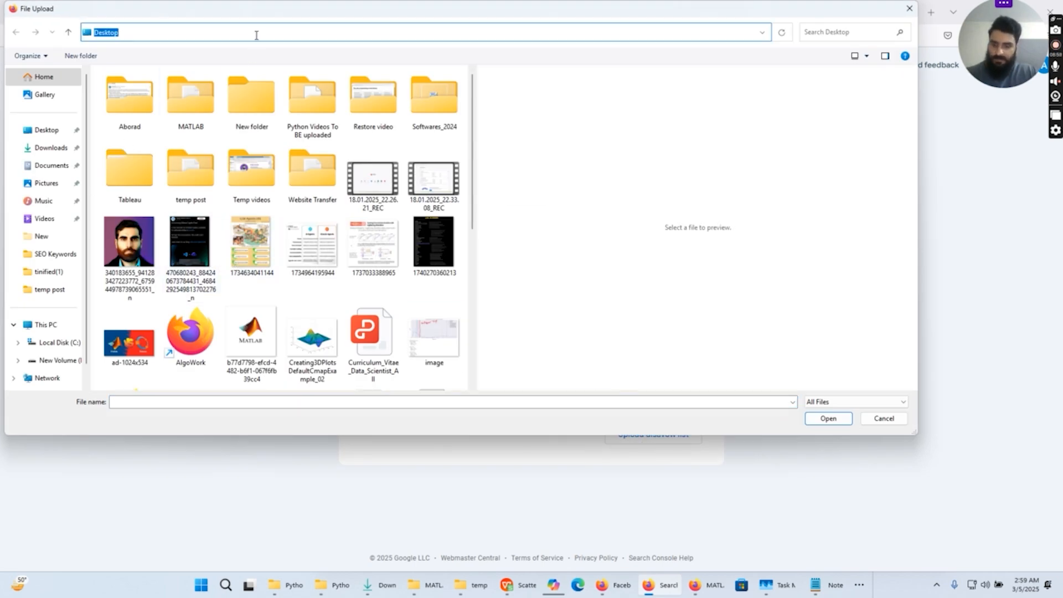
key("ctrl+v")
key("Return")
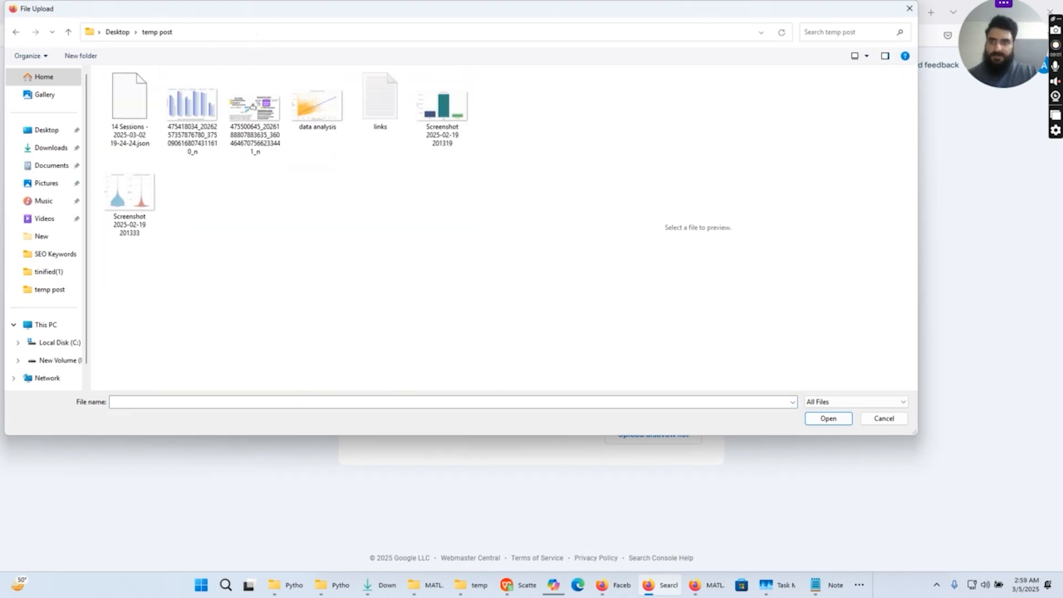
double_click(380, 94)
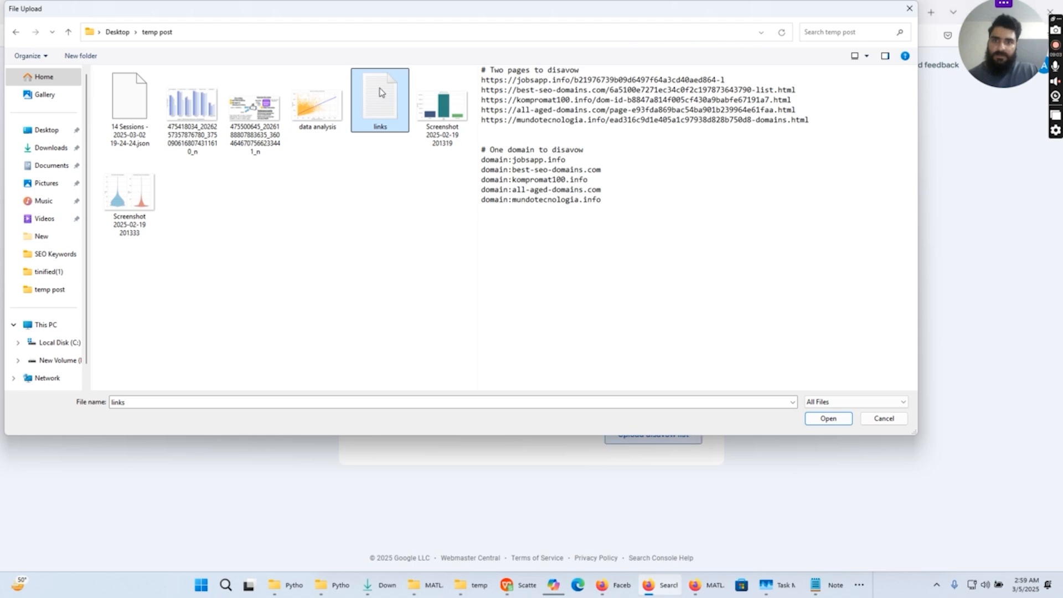